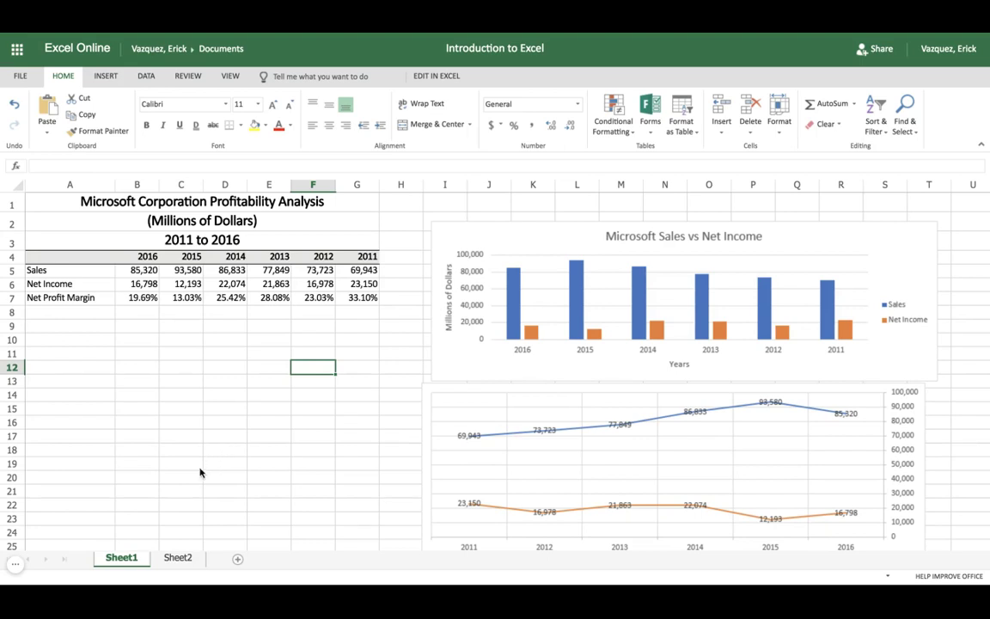
Glance at Sheet1's finished profitability table, then settle on the empty Sheet2
click(175, 559)
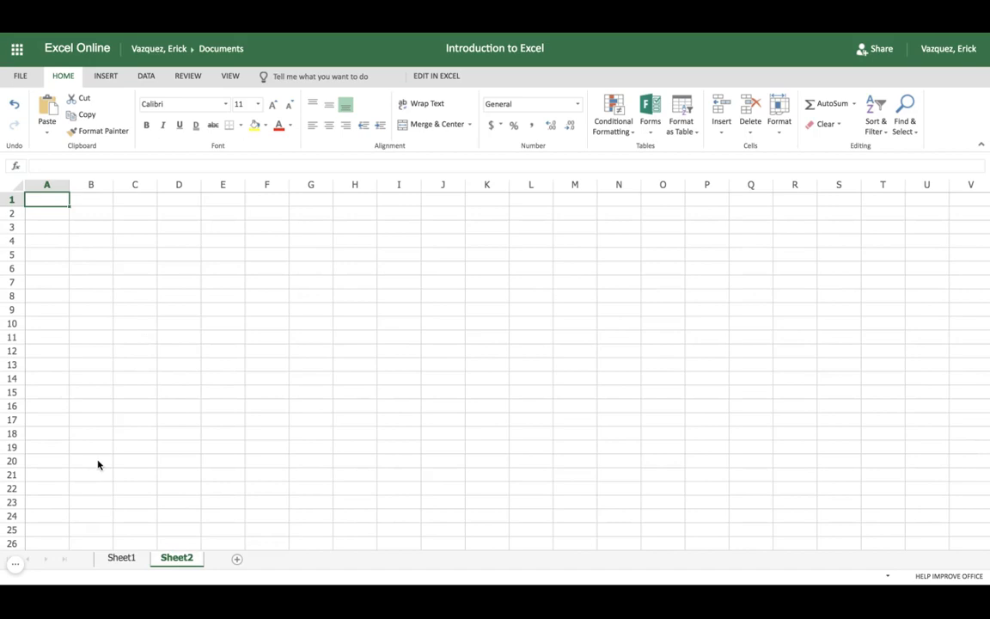
click(121, 558)
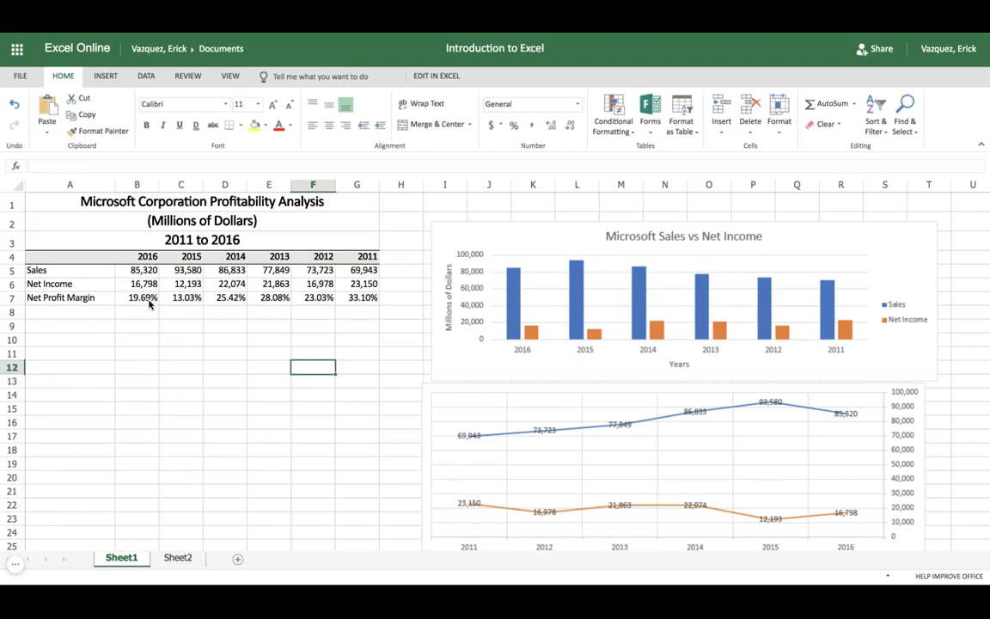
click(176, 557)
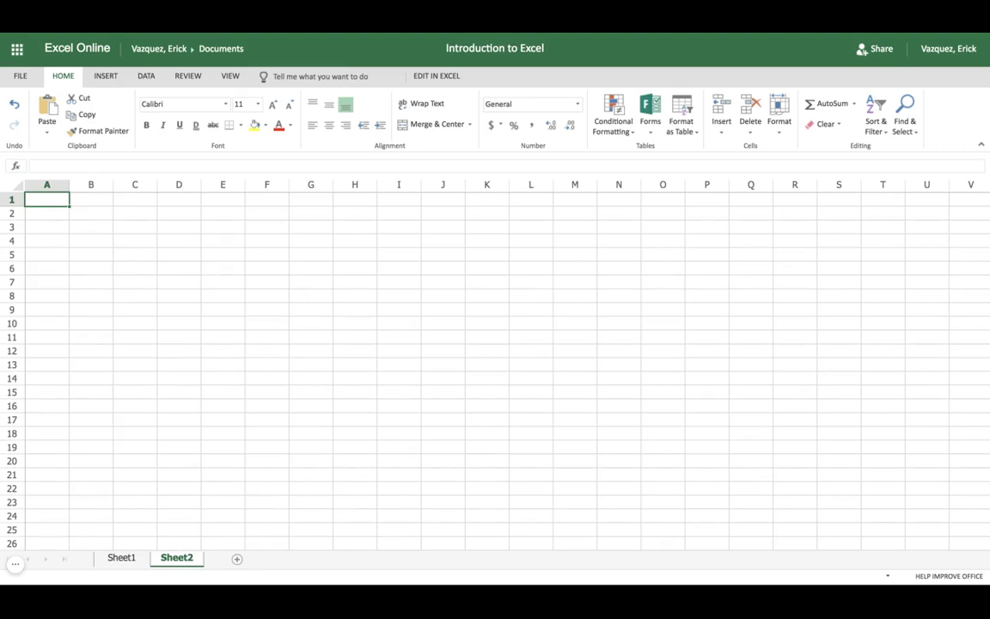
Type 'Microsoft Corporation', 'Million of Dollars' and '2011 to 2016' into A1, A2 and A3
text(Micro)
text(soft CO)
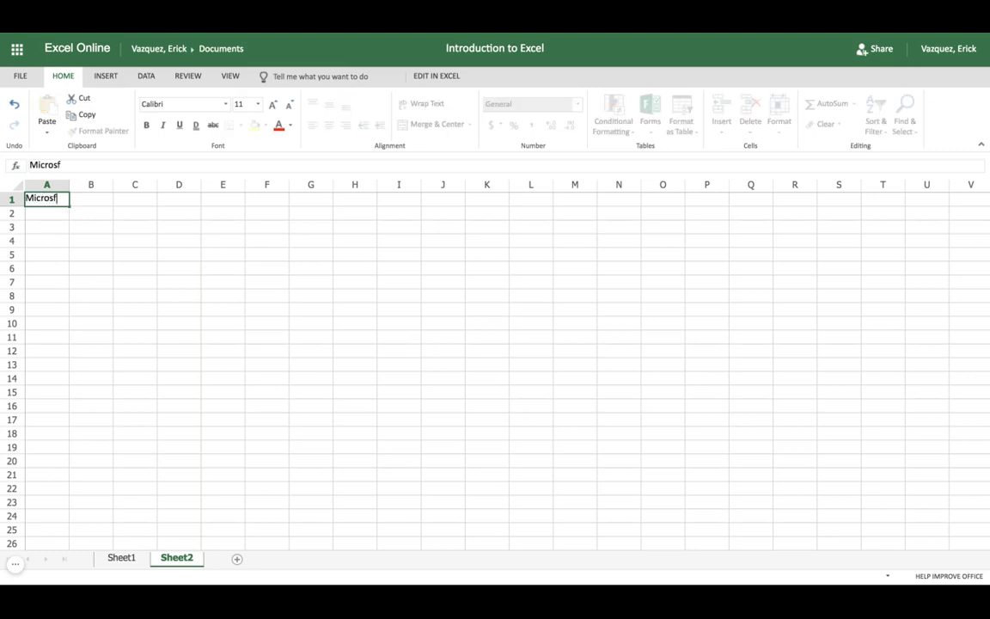
key(BackSpace)
text(orport)
text(ation)
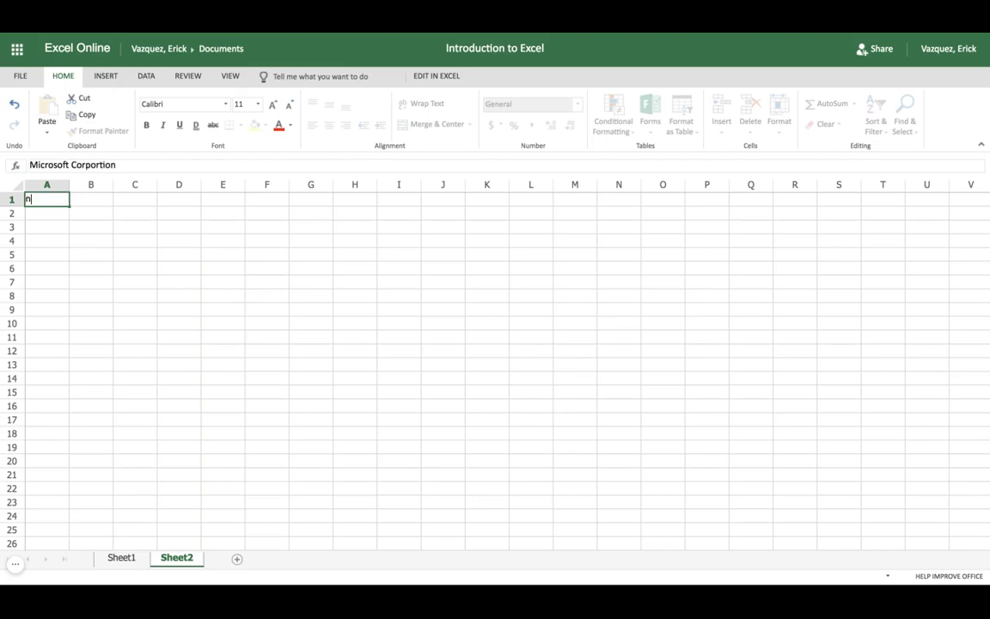
key(Return)
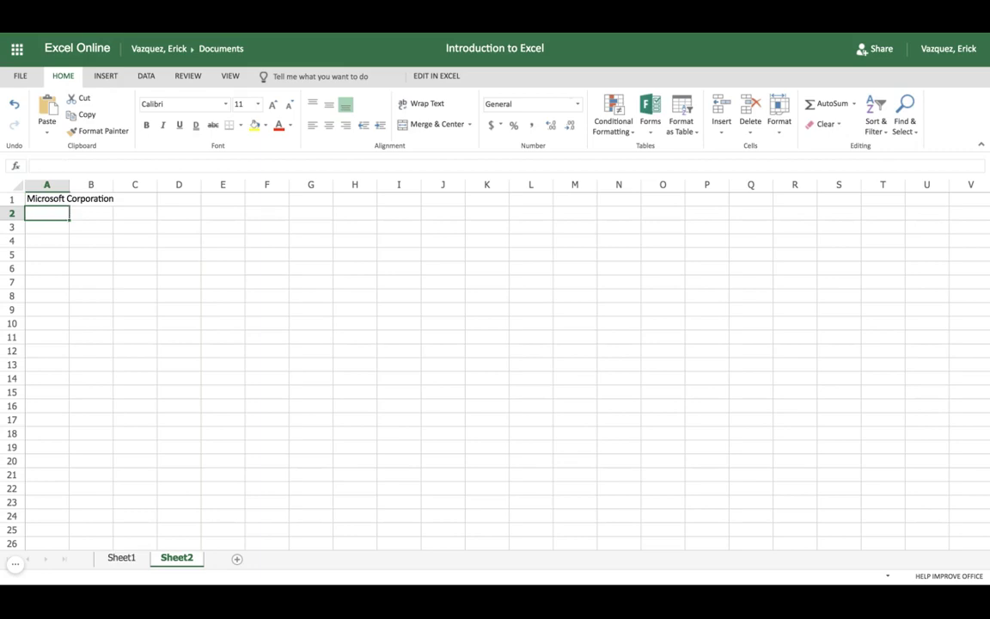
text(Million )
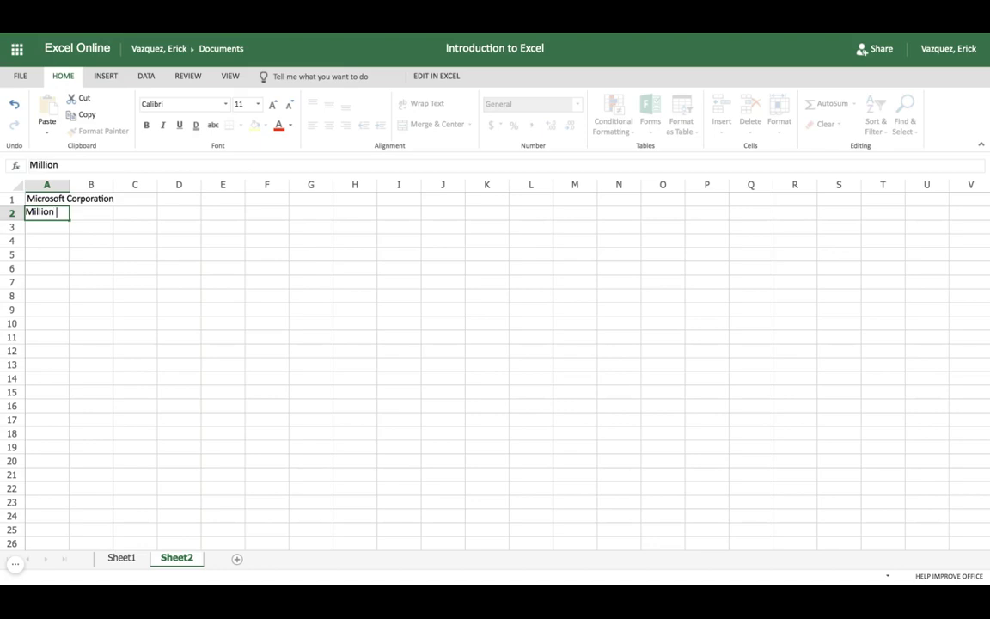
text(of Dollars)
key(Return)
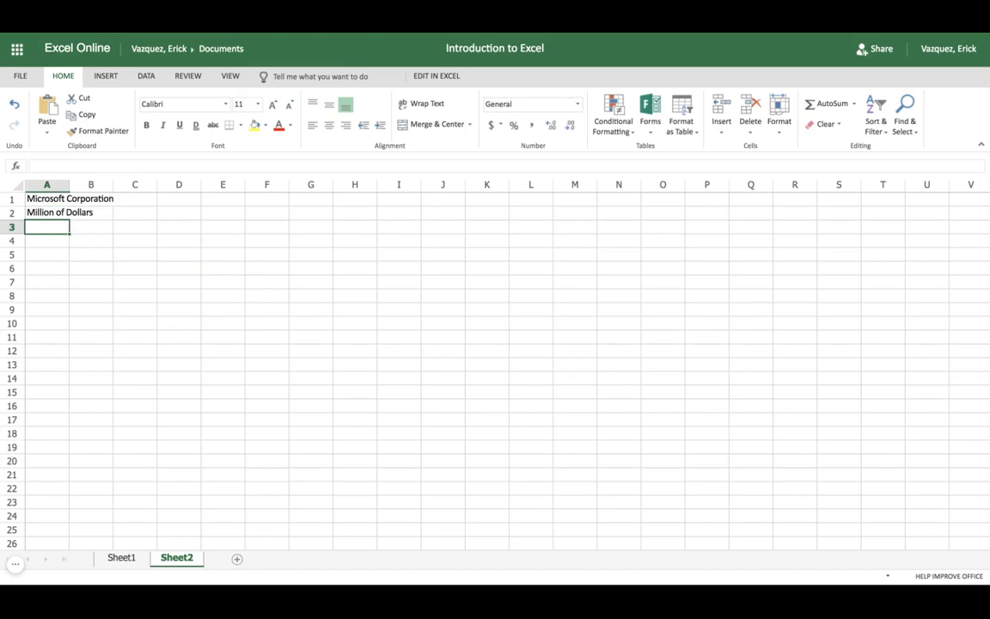
text(2011)
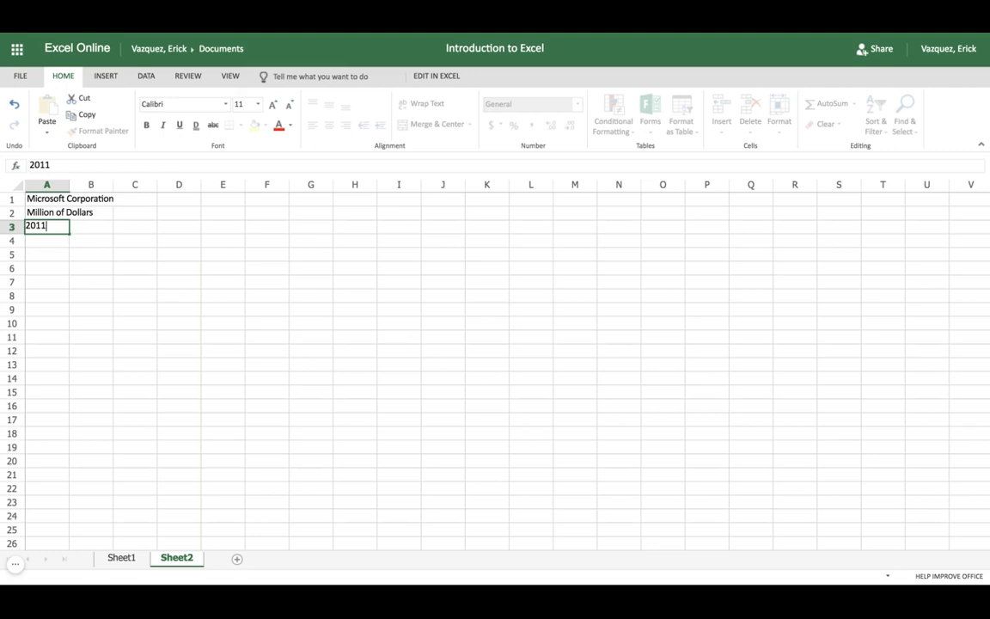
text( to 2016)
key(Return)
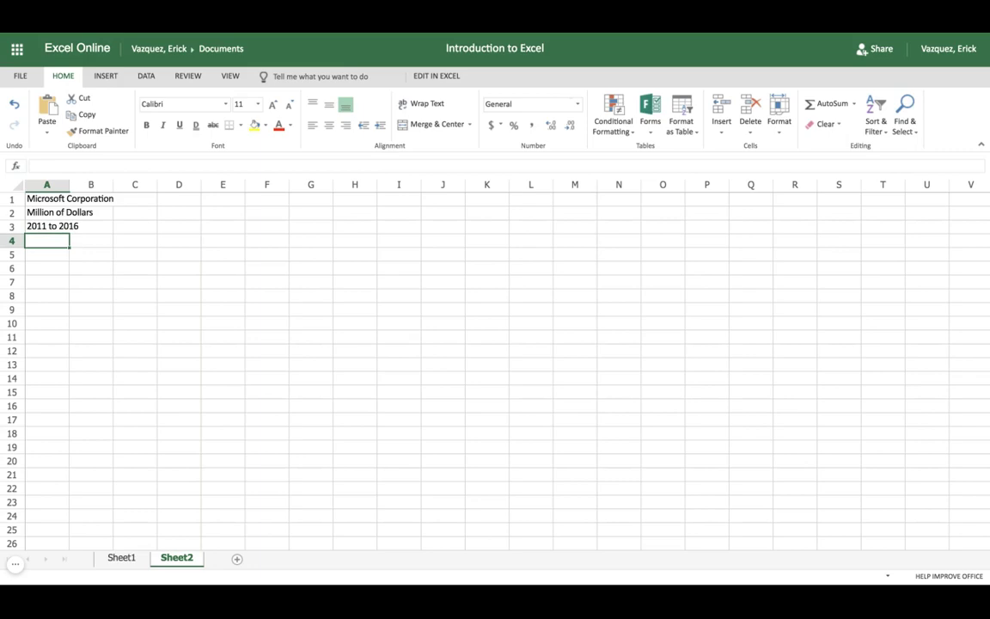
Select A1:F3 and merge each title row across columns A to F
click(62, 198)
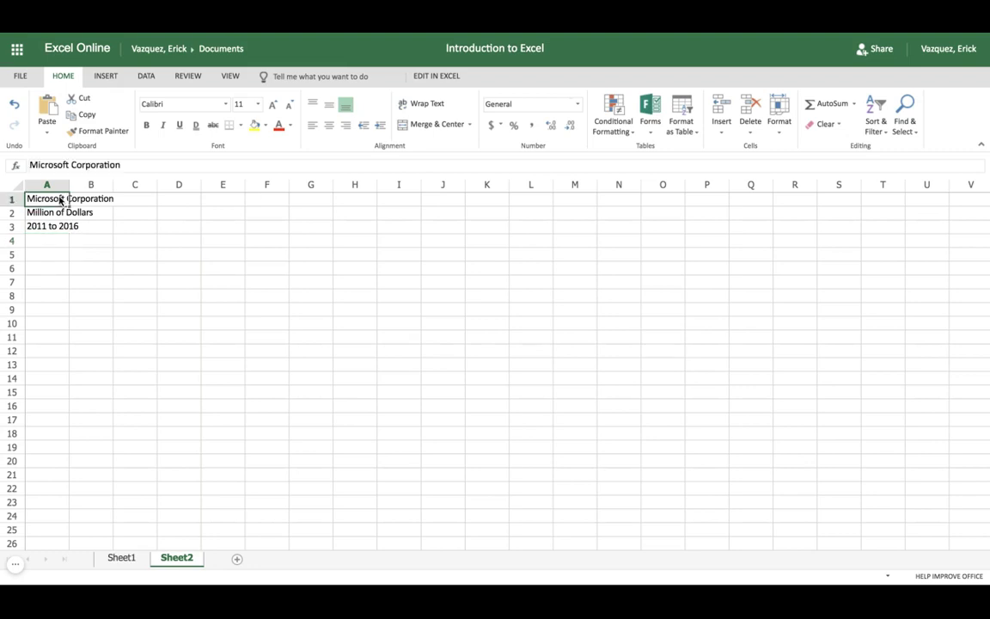
key(shift+Down)
key(shift+Right)
key(shift+Right)
key(shift+Down)
key(shift+Right)
key(shift+Right)
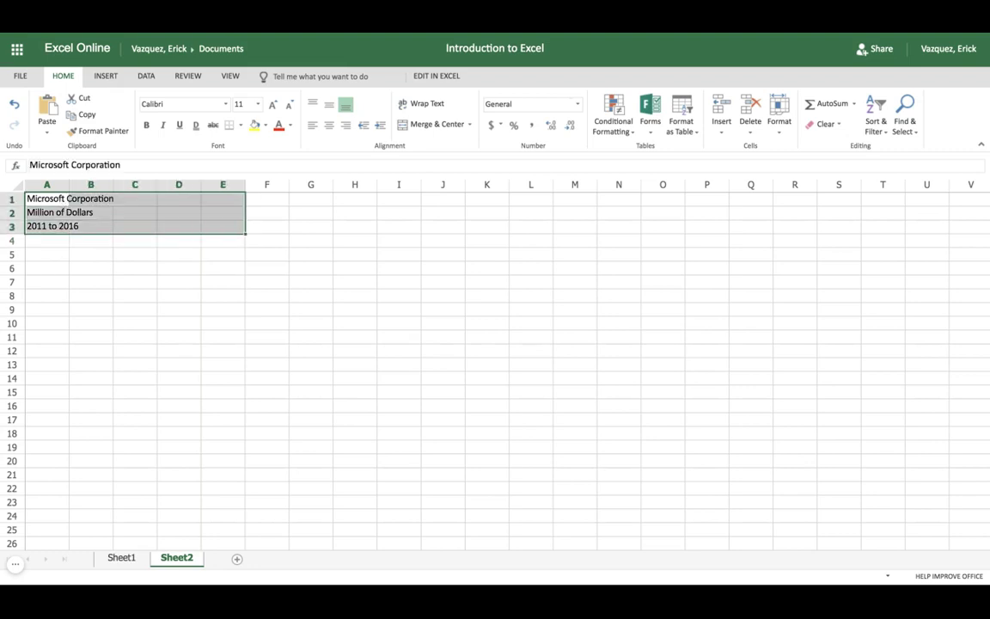
key(shift+Right)
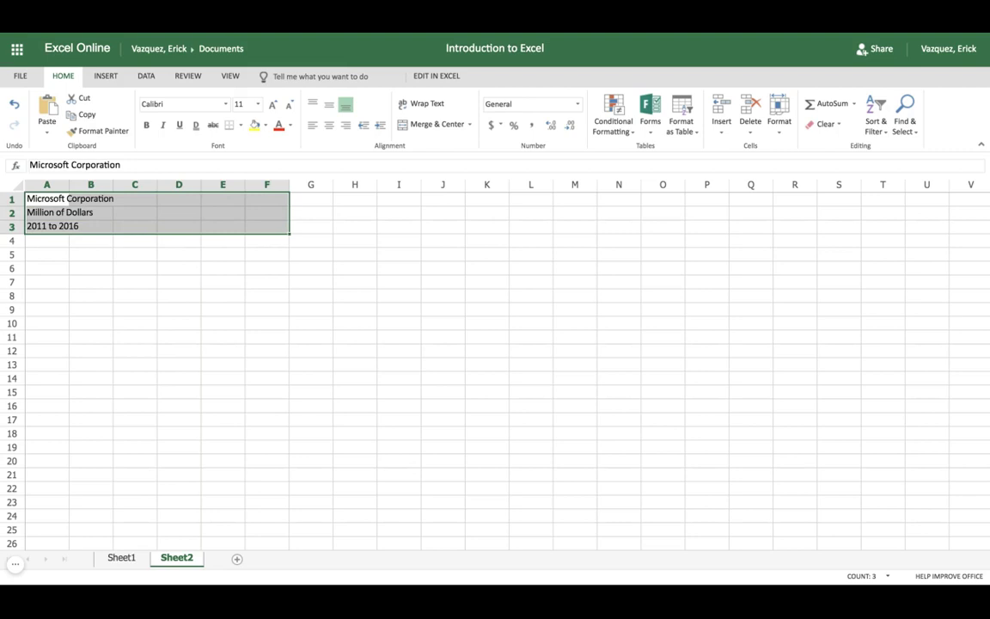
click(469, 126)
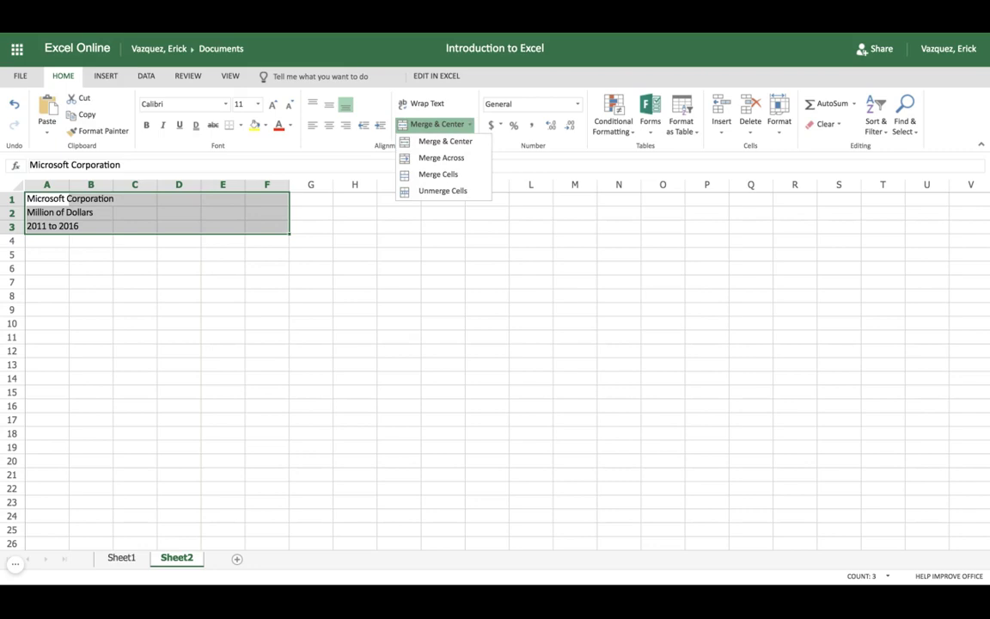
click(455, 158)
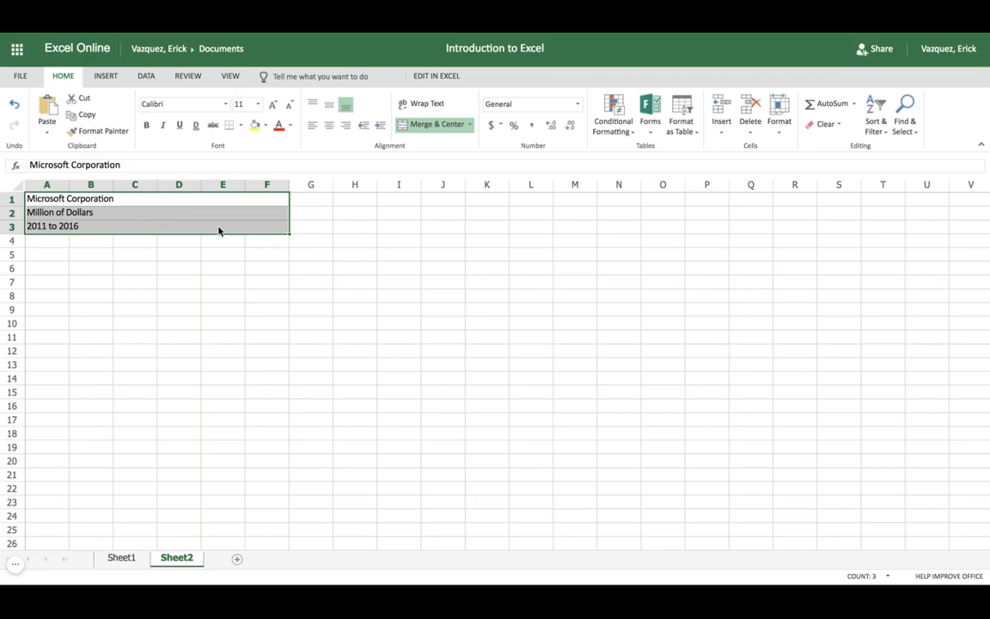
Centre the merged title lines and set them to font size 18
click(330, 128)
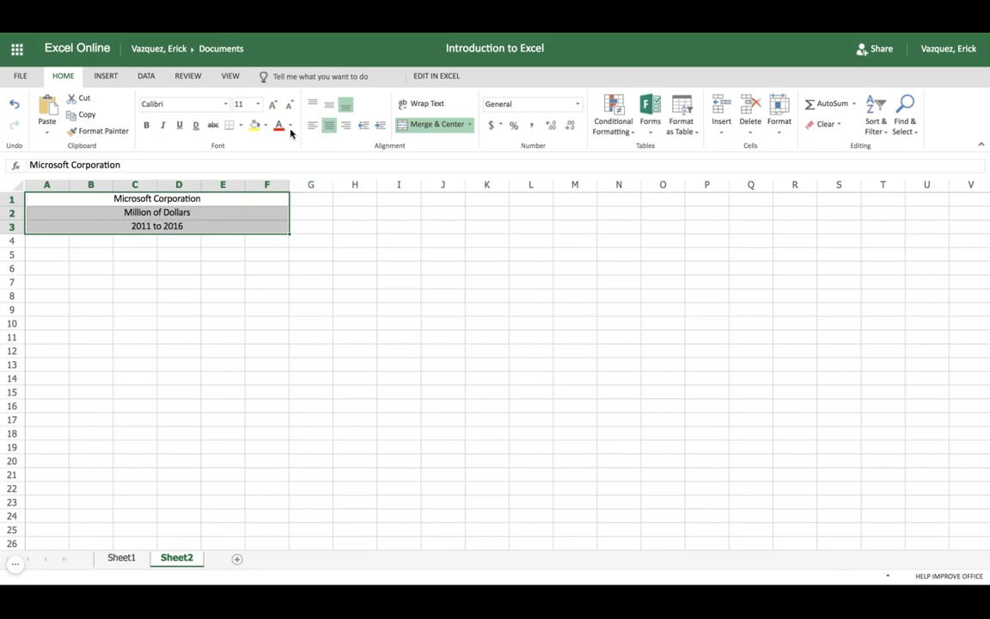
click(258, 104)
click(247, 235)
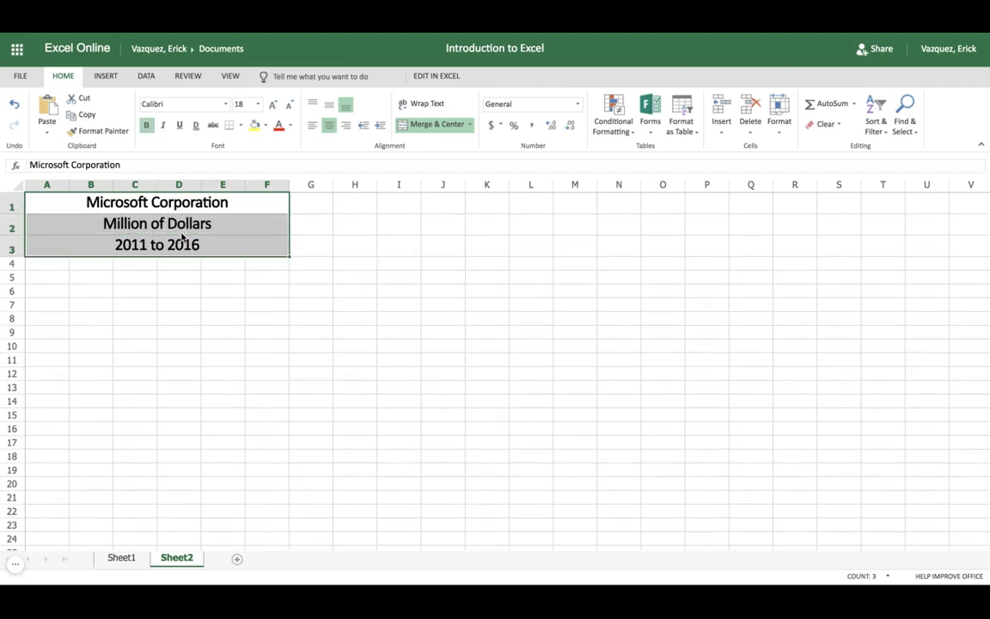
click(182, 305)
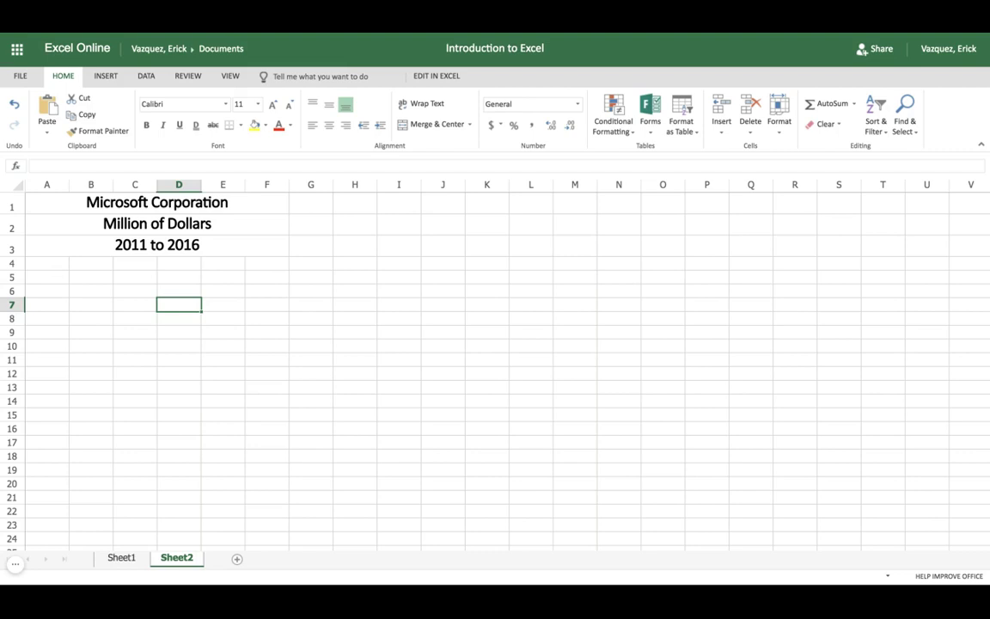
Enter 2016 and 2015 in A4:B4, then fill the descending years through 2011 in F4
click(46, 263)
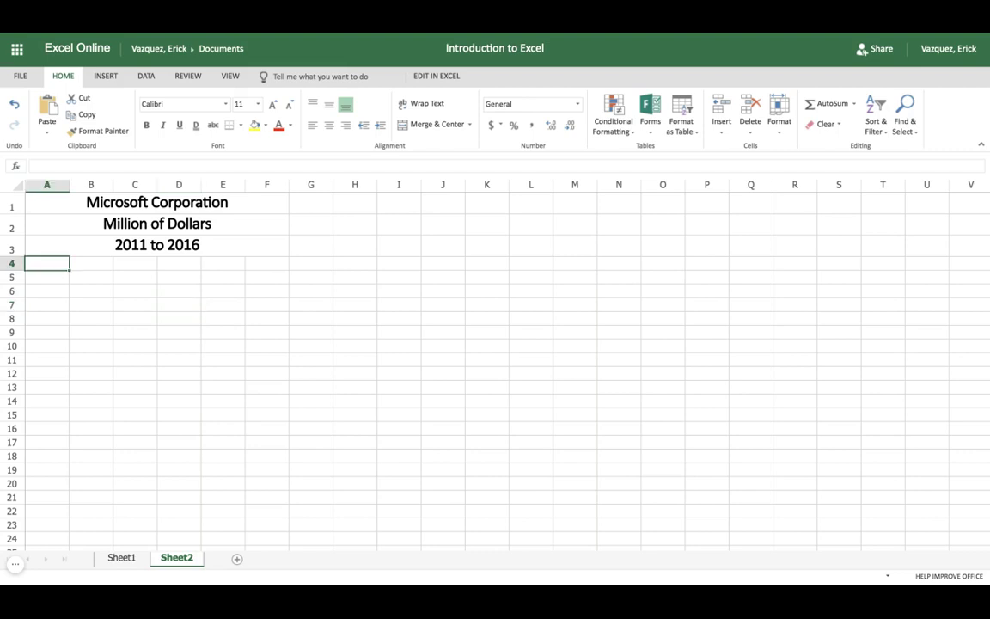
text(2016)
key(Tab)
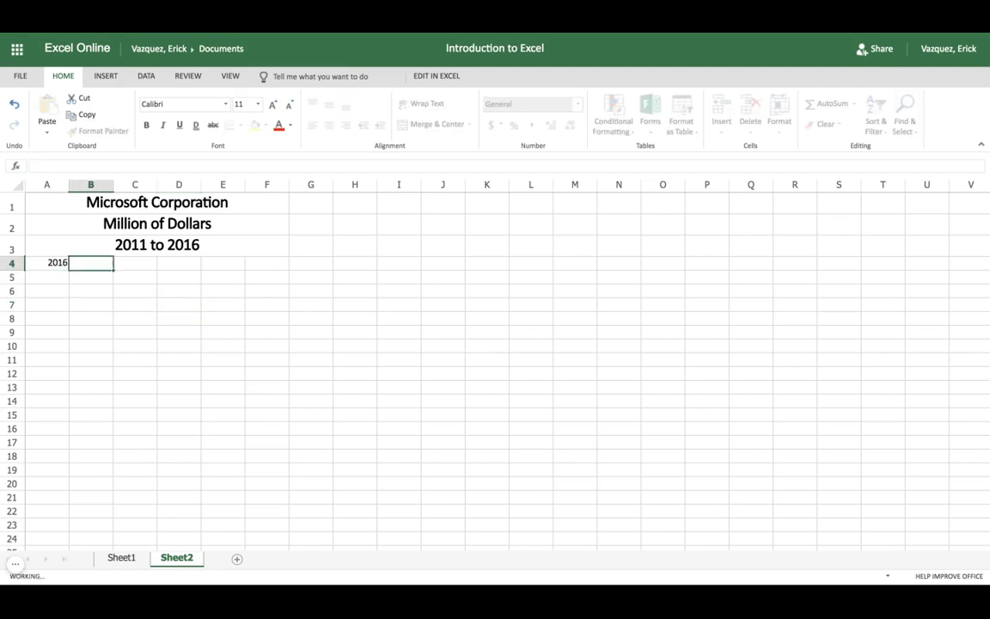
text(2015)
key(Tab)
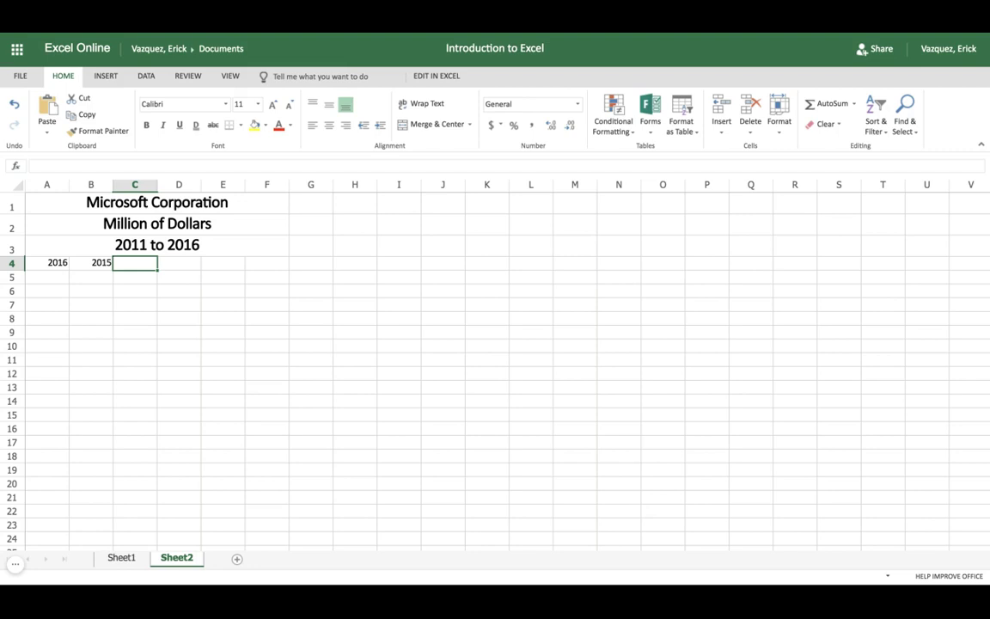
click(53, 268)
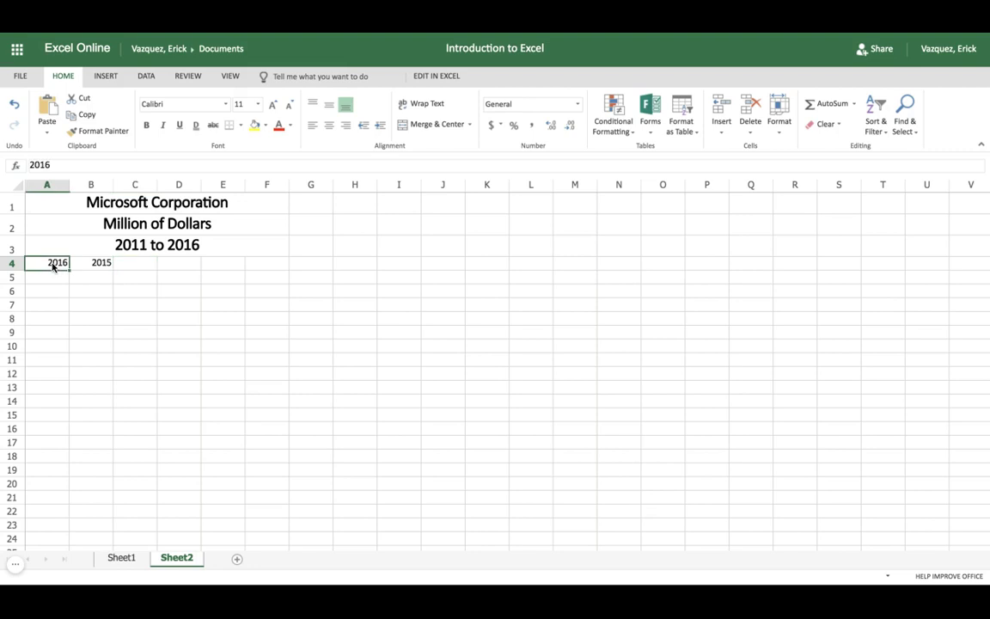
drag(53, 267, 94, 265)
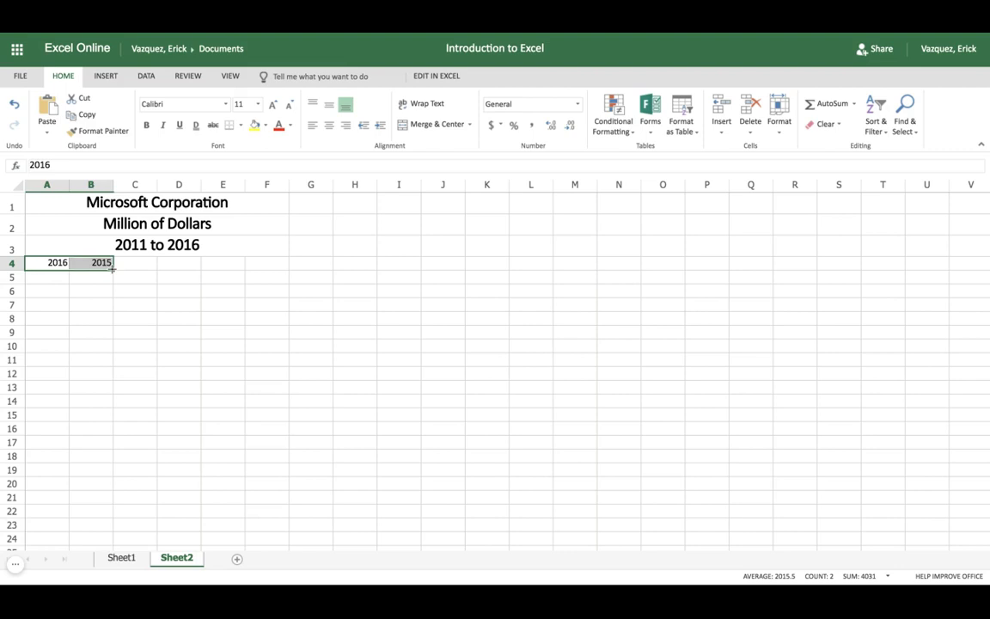
drag(113, 270, 268, 267)
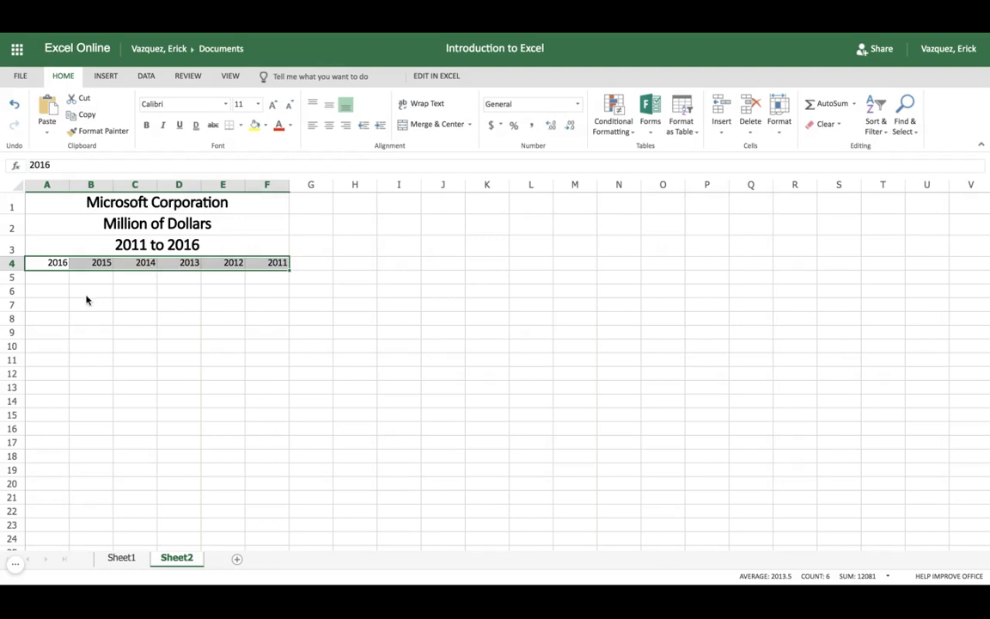
Select the row of year labels A4:F4
click(152, 316)
click(54, 266)
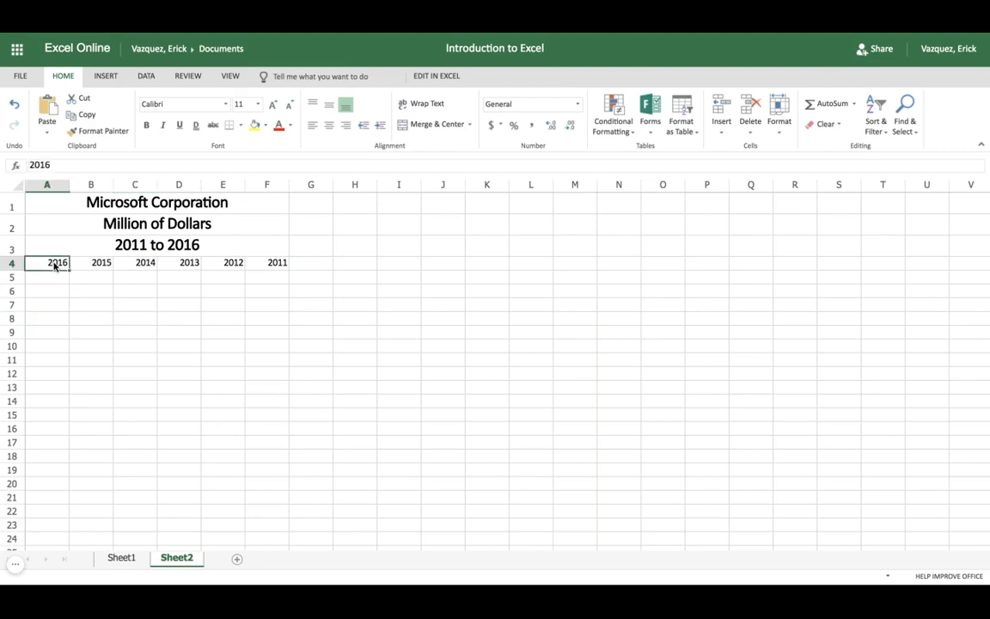
key(shift+Right)
key(shift+Right)
key(shift+Right)
key(shift+Right)
key(shift+Right)
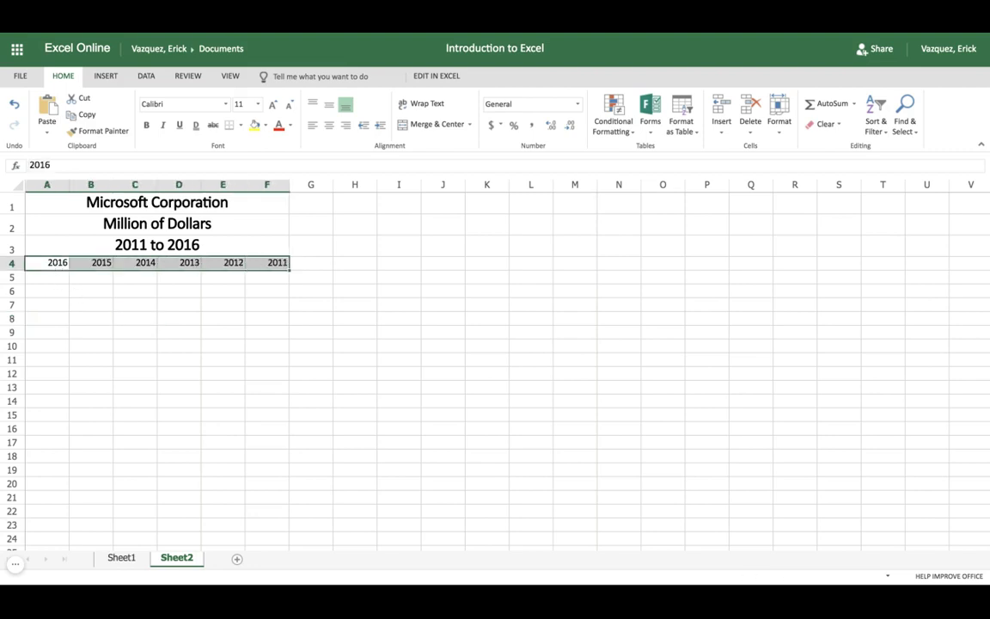
Give the year row a light grey fill and bold labels
click(266, 127)
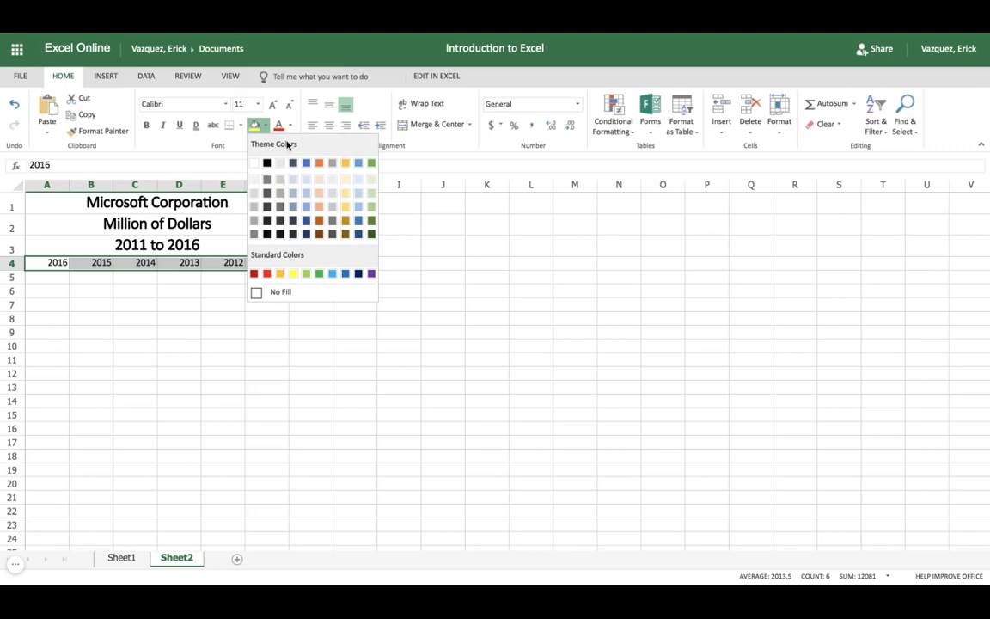
click(280, 163)
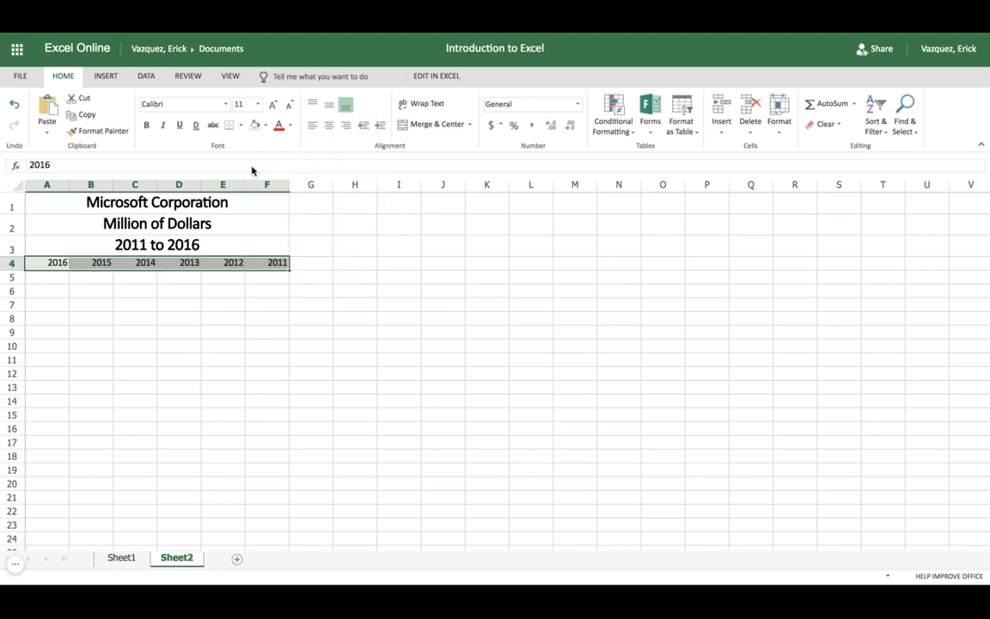
click(146, 125)
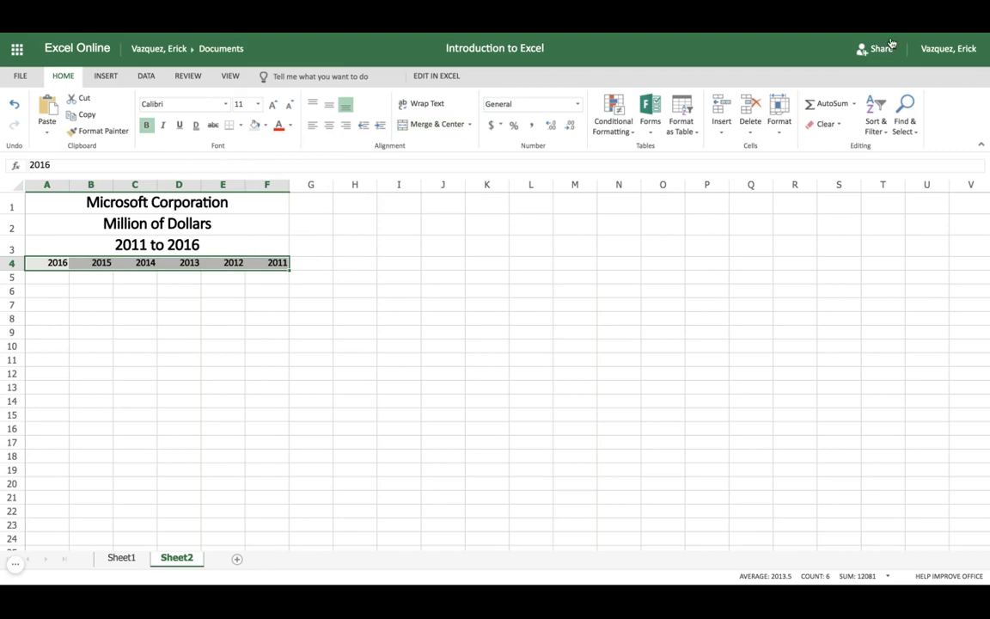
click(148, 305)
Add a top and bottom border to the years in A4:F4
drag(58, 263, 228, 263)
key(shift+Right)
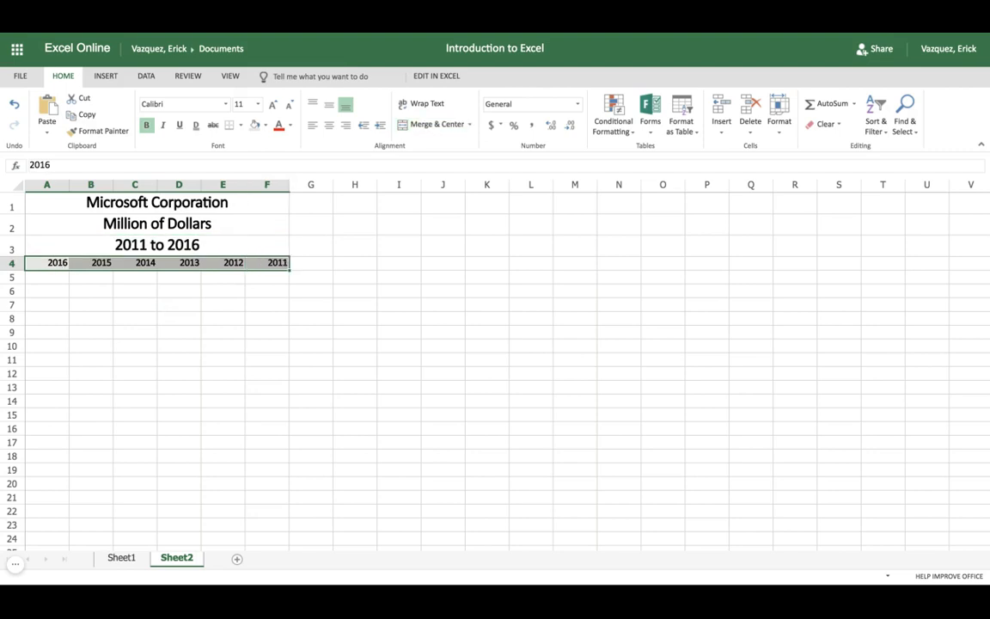
click(241, 126)
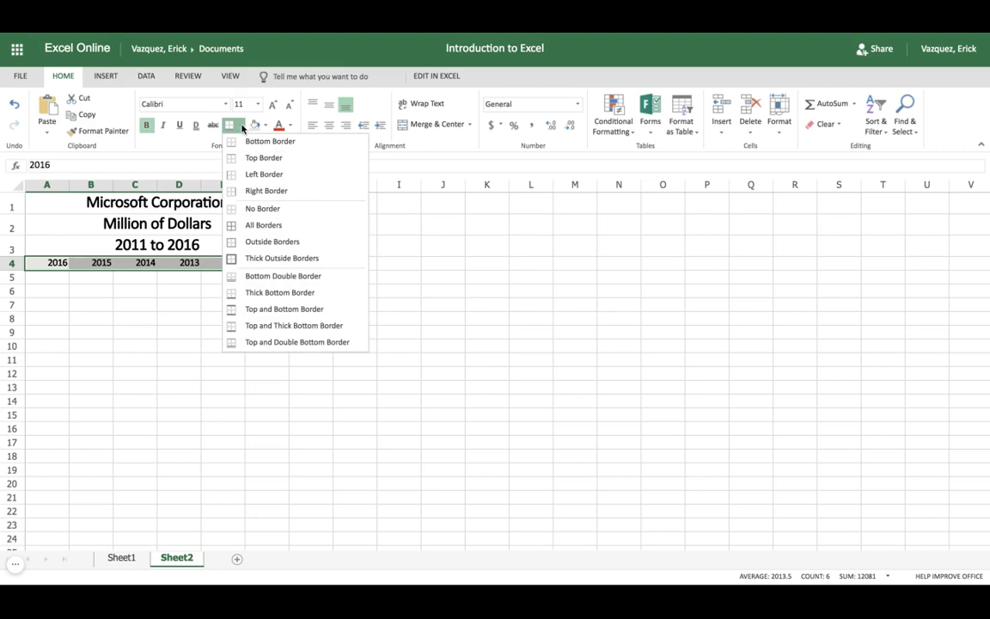
click(276, 313)
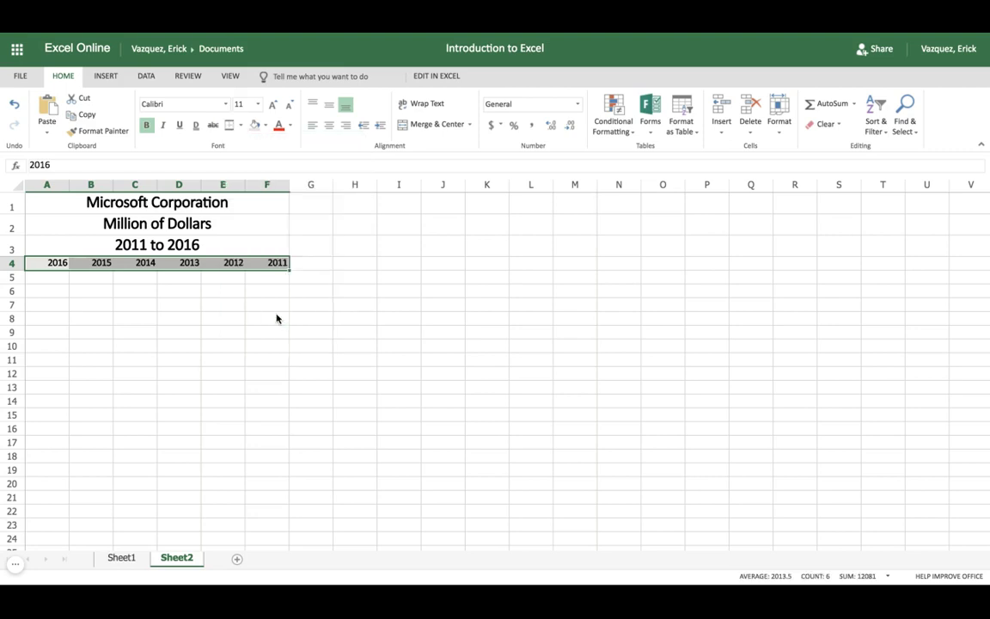
click(98, 315)
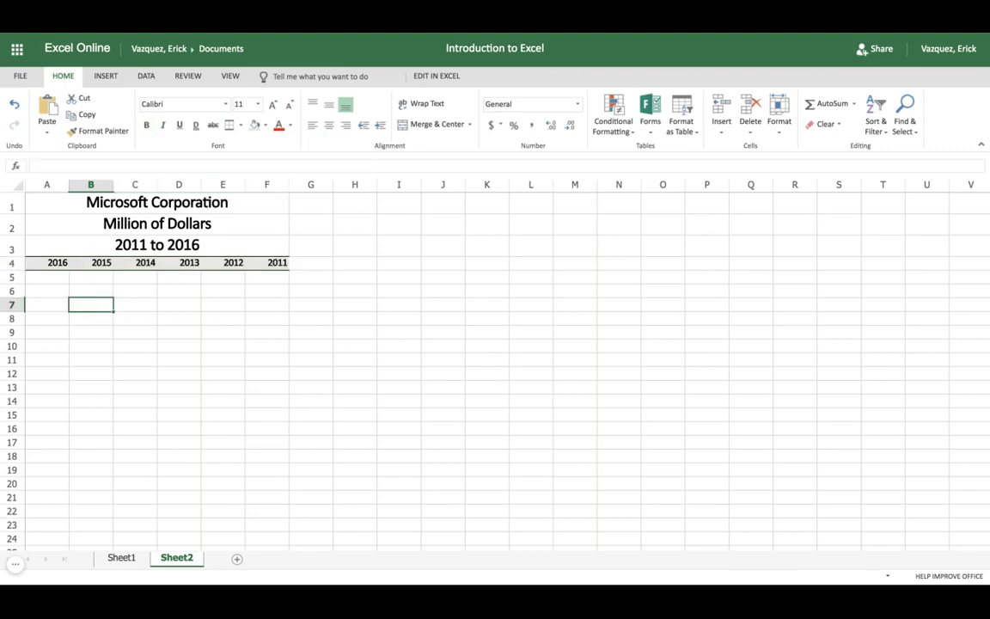
Insert a blank column A so the table shifts to B–G, then view Sheet1
click(50, 279)
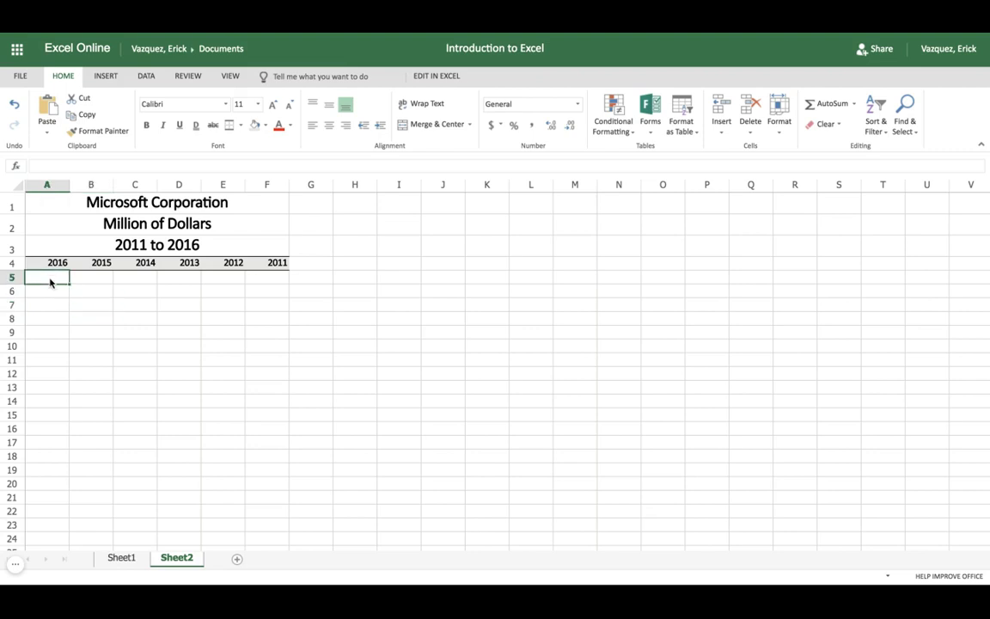
click(49, 186)
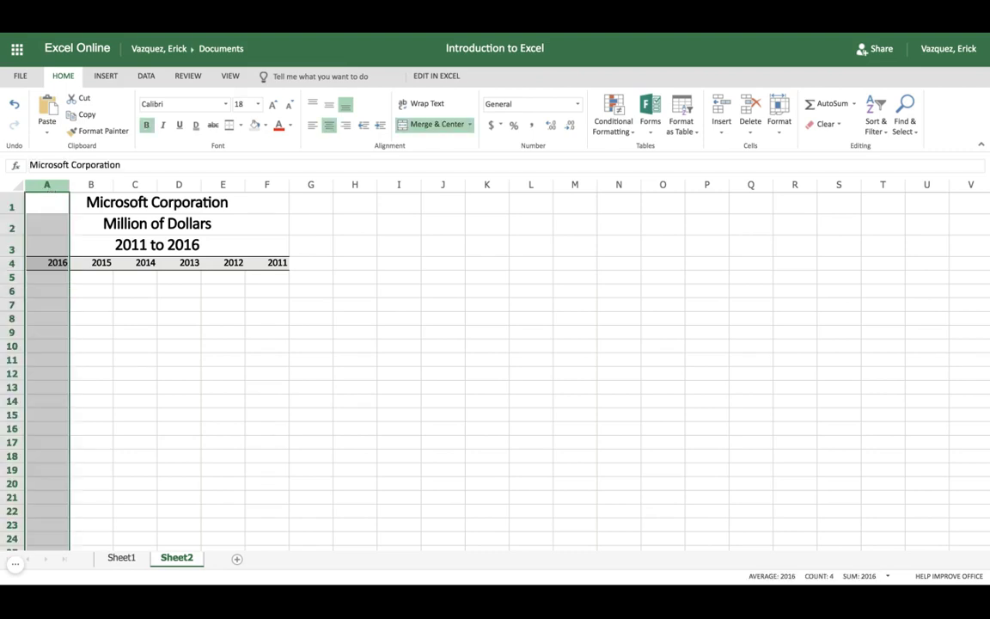
right_click(49, 186)
click(120, 246)
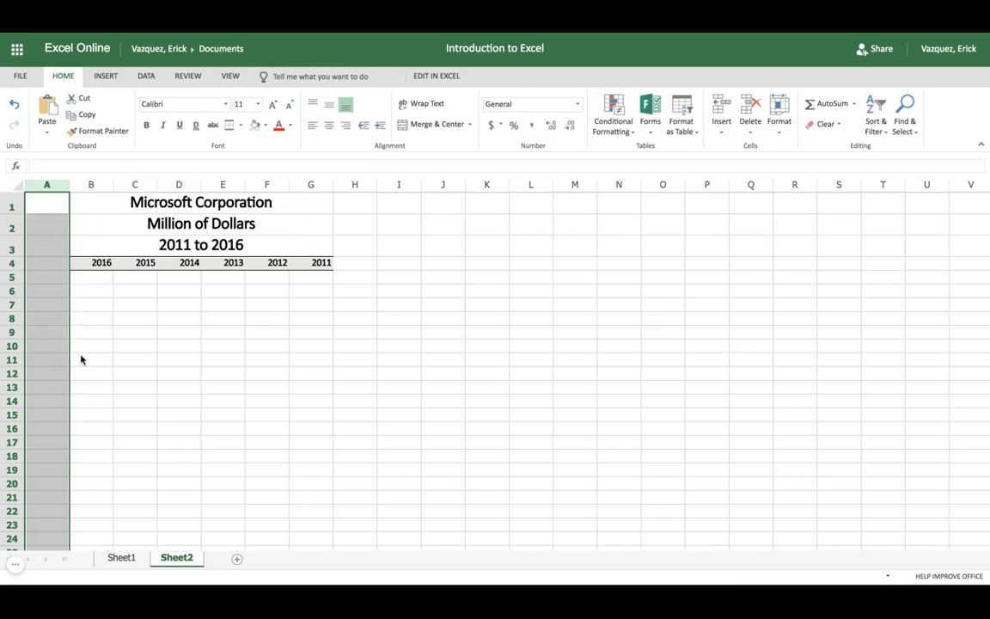
click(51, 279)
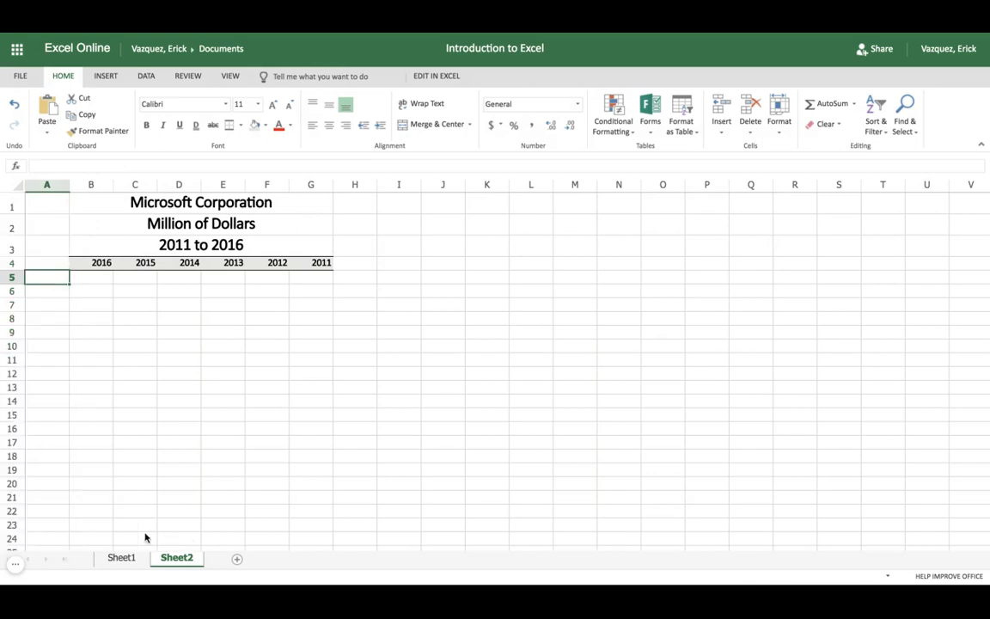
click(129, 558)
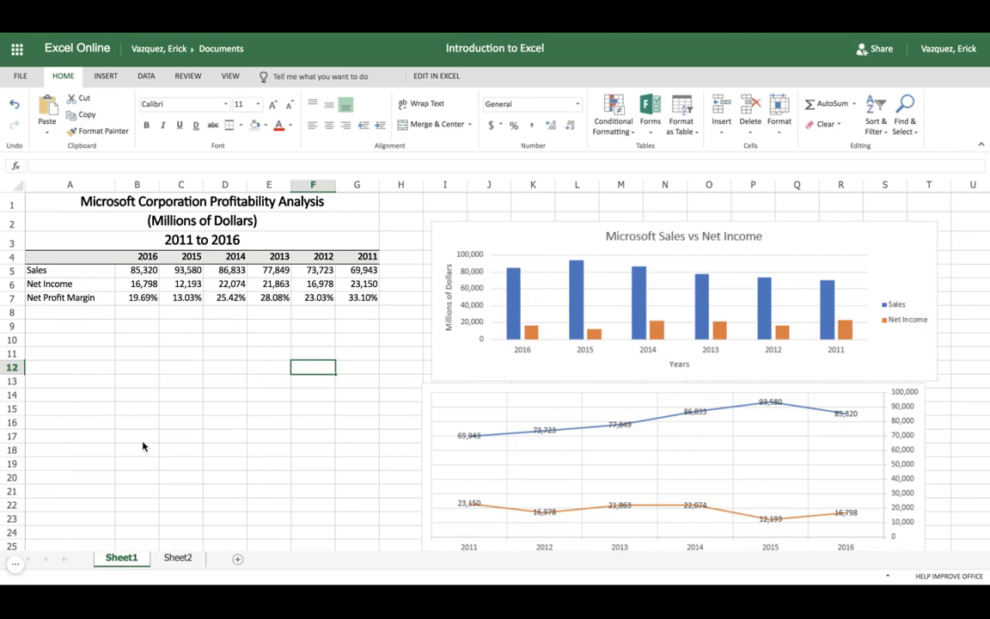
On Sheet2, label A5–A7 Sales, Net Income and Net Profit Margin and widen column A to fit
click(177, 558)
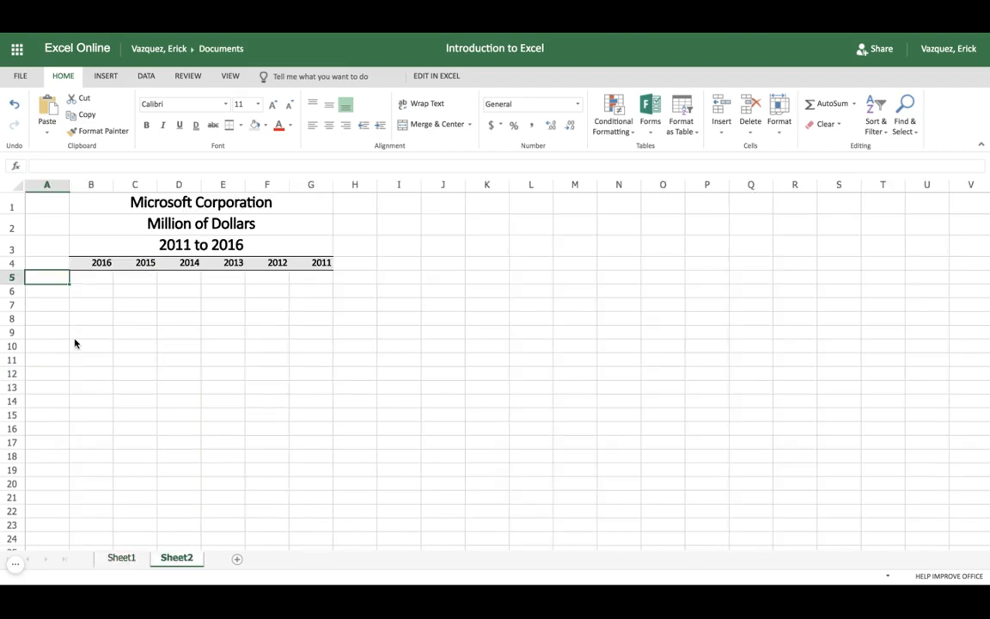
text(Sales)
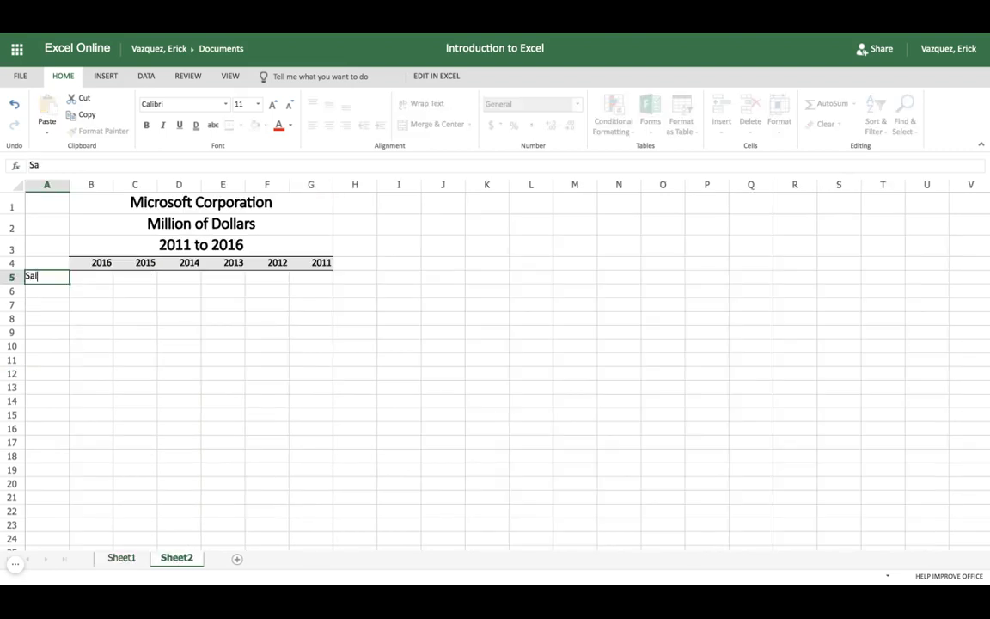
key(Return)
text(Net In)
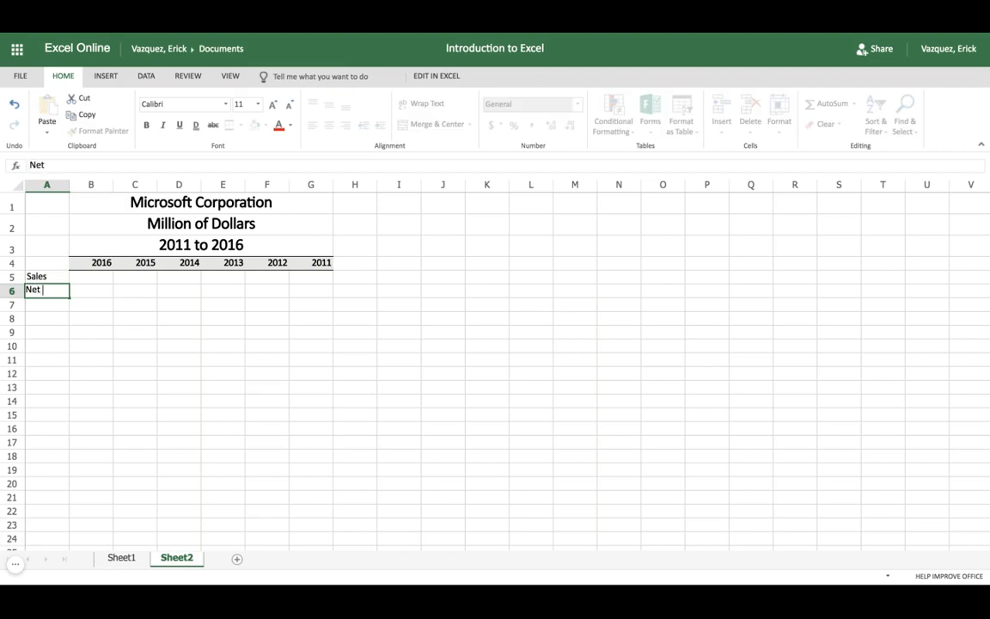
key(BackSpace)
key(BackSpace)
text(Income)
key(Return)
text(Net P)
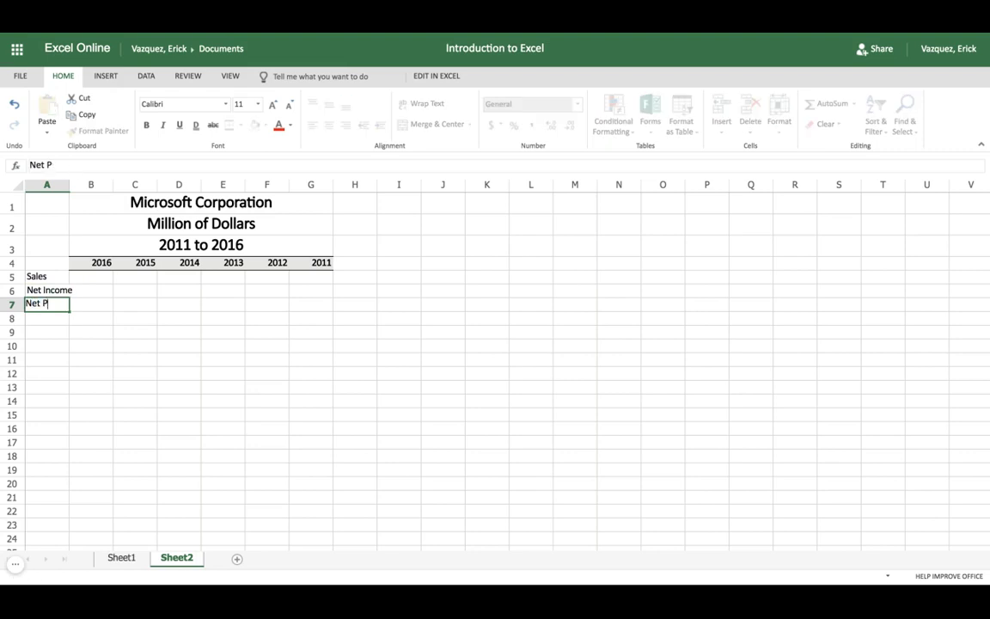
text(rofit Margin)
key(Return)
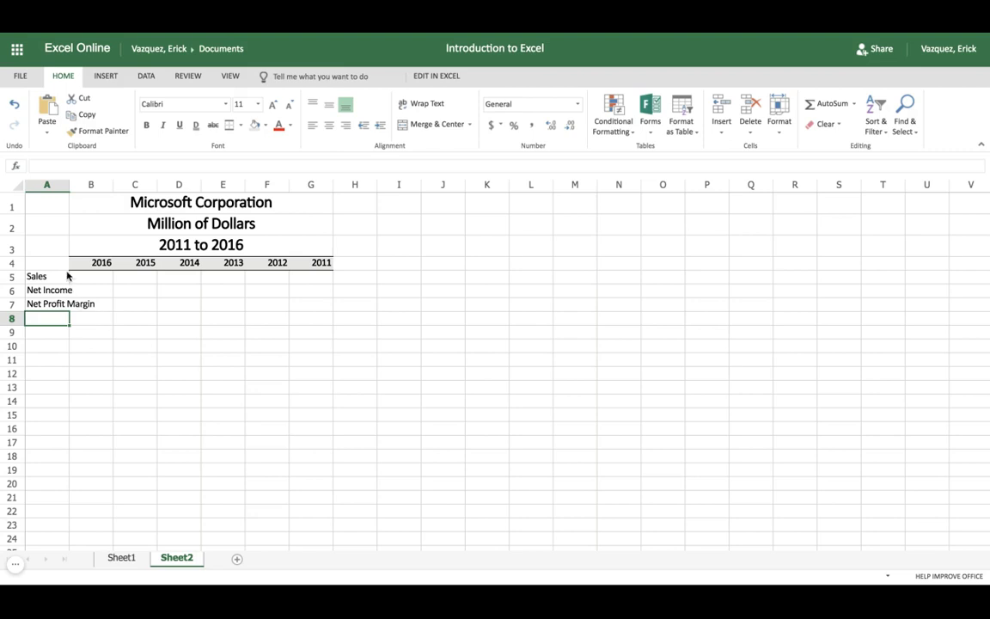
click(60, 188)
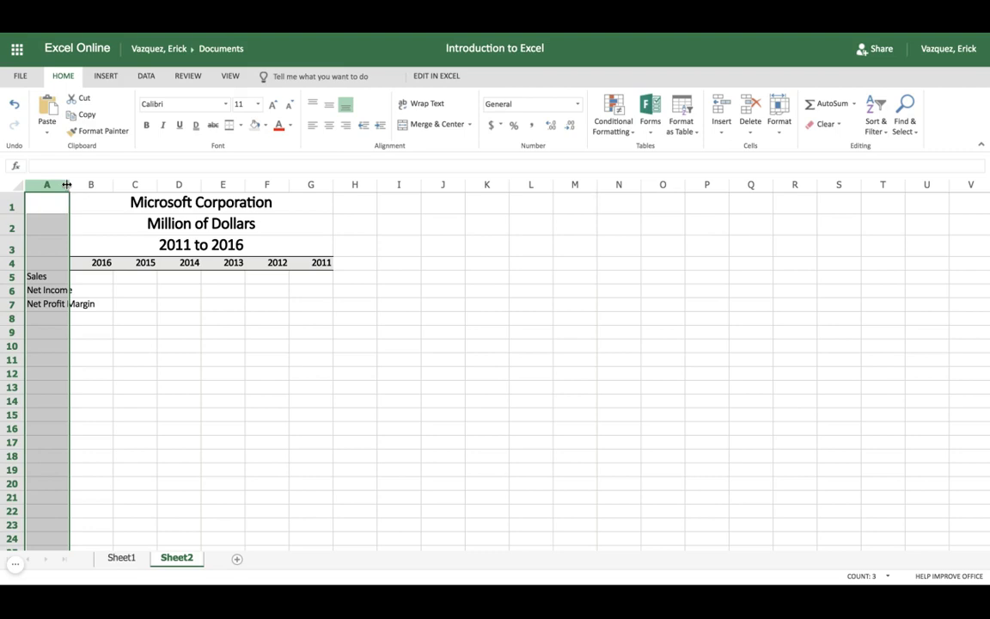
drag(67, 184, 105, 183)
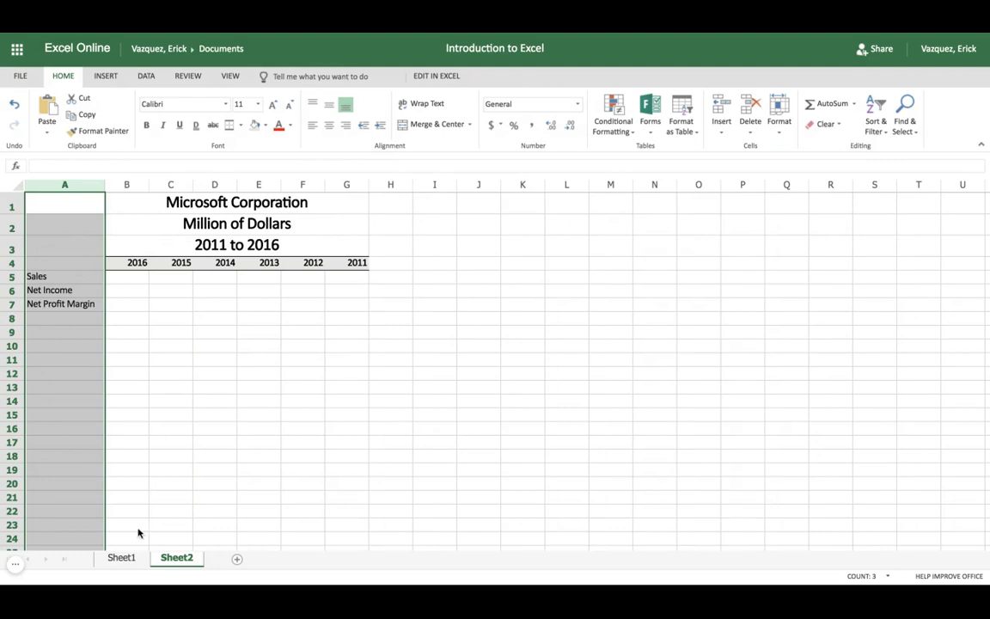
Copy Sheet1's Sales and Net Income figures B5:G6 and paste them into Sheet2 starting at B5
click(124, 557)
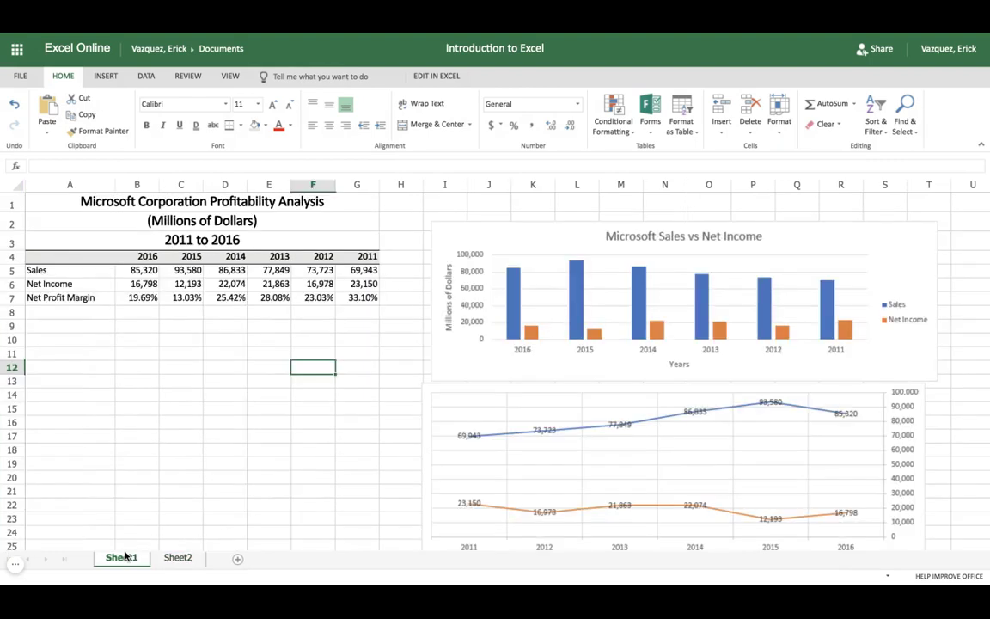
click(135, 274)
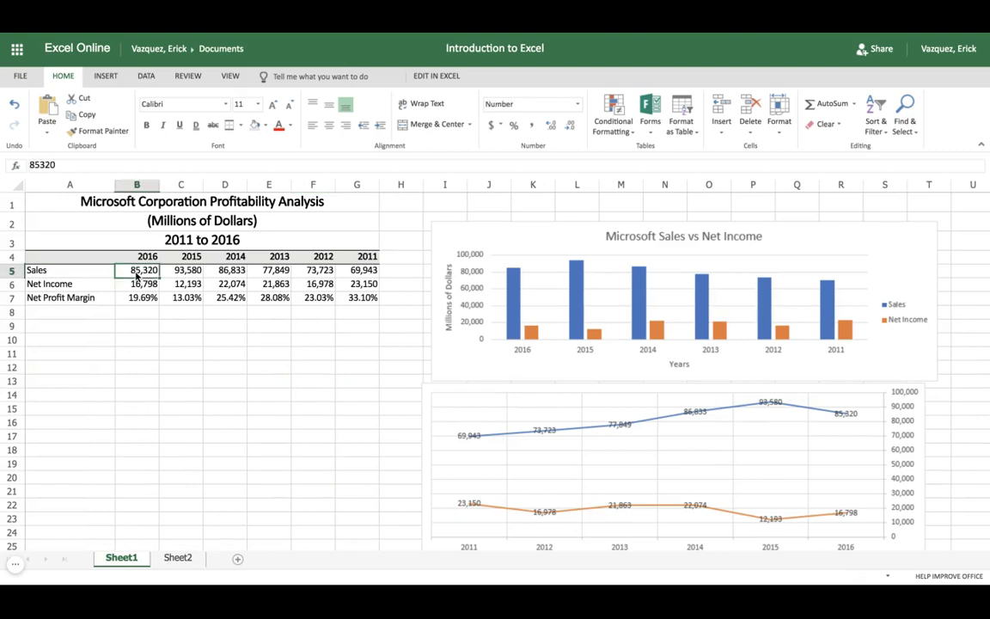
drag(135, 274, 361, 285)
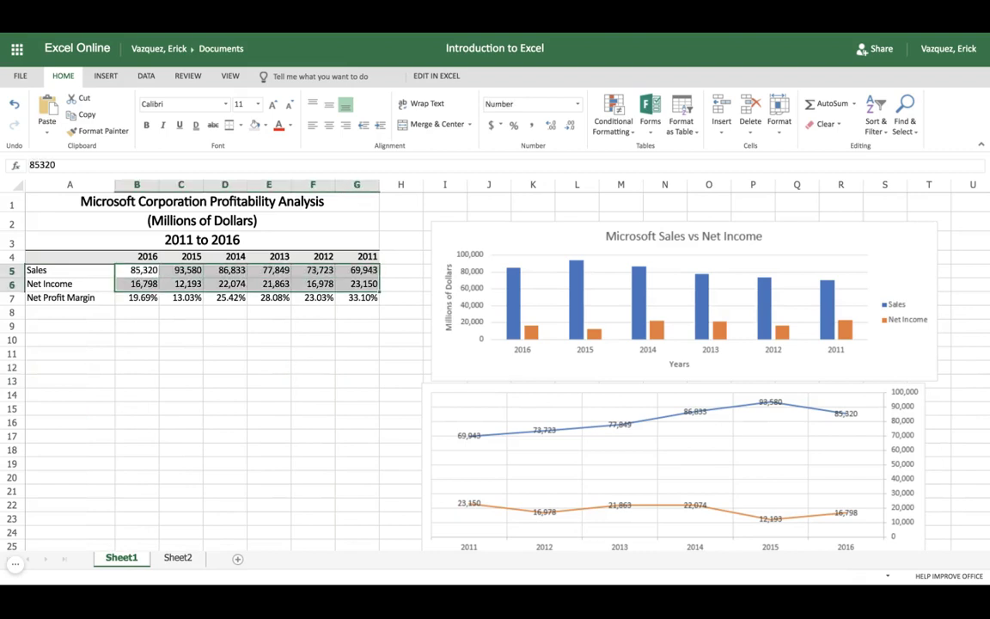
key(ctrl+c)
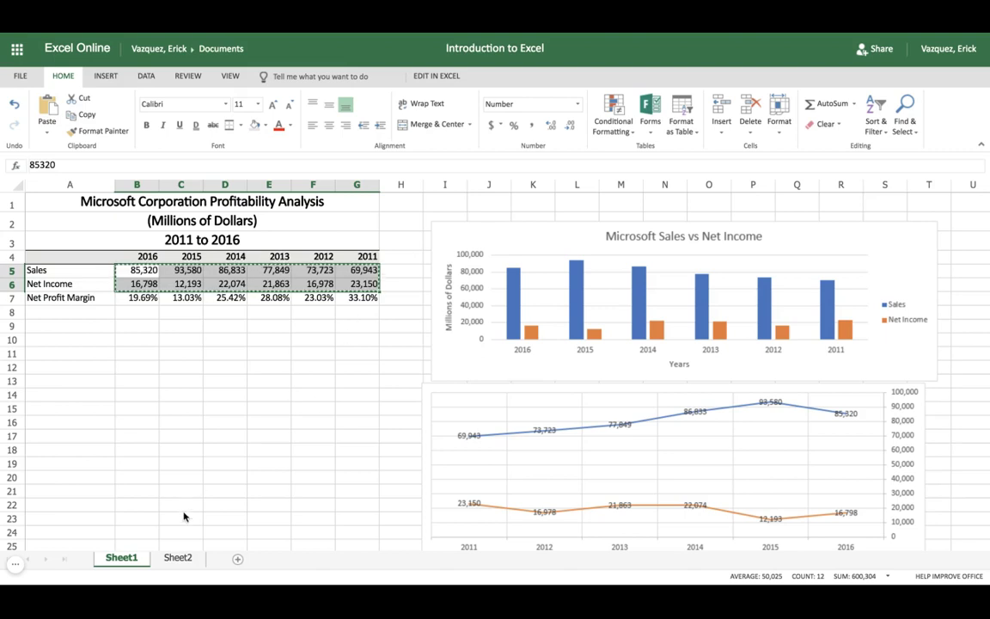
click(177, 558)
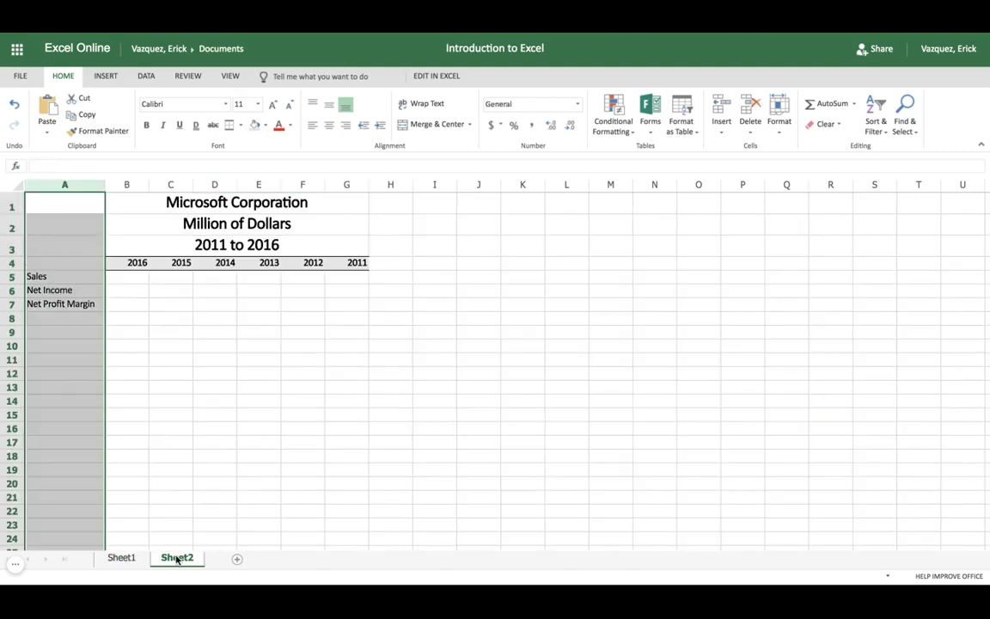
click(123, 279)
key(ctrl+v)
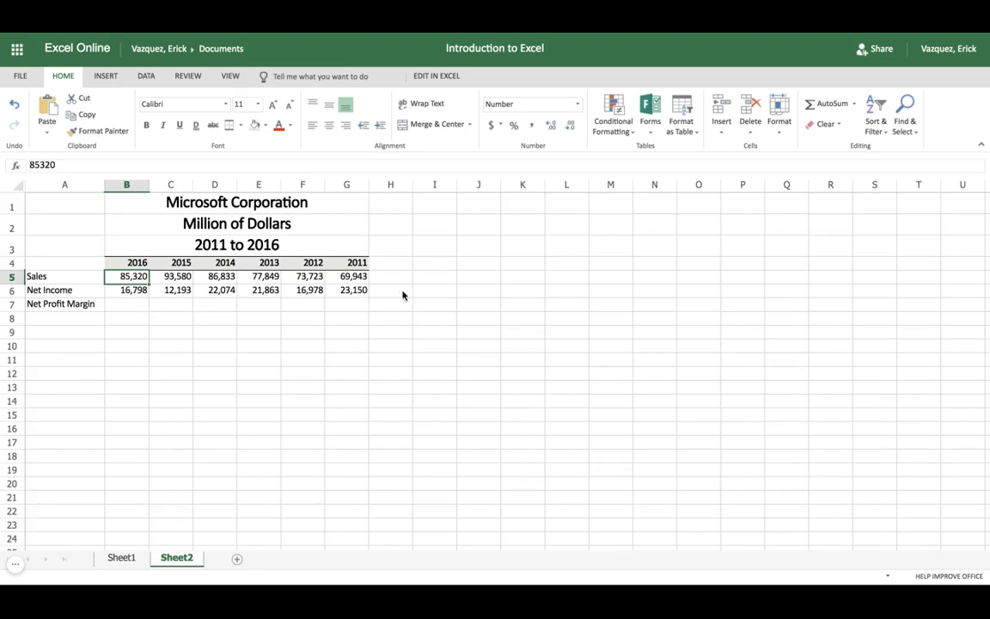
click(128, 306)
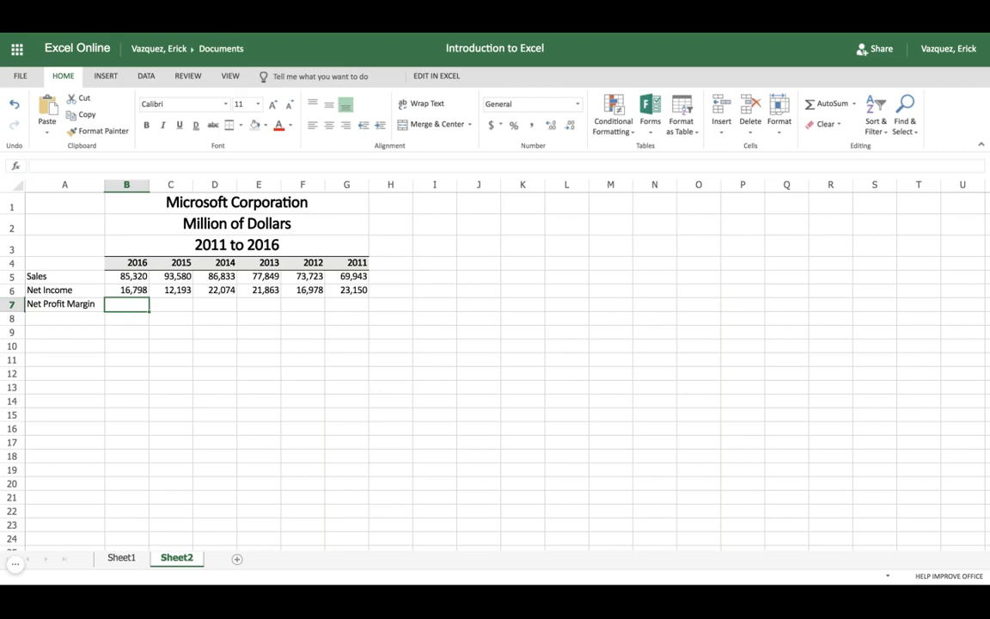
Enter =B6/B5 in B7, format it as a percentage, and fill it across to G7
text(=)
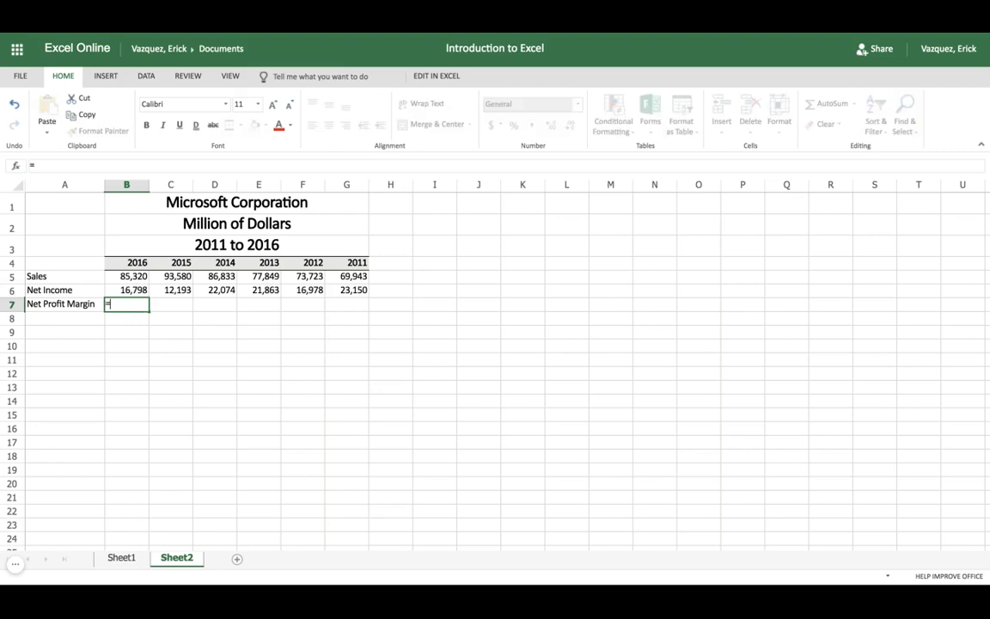
click(133, 292)
text(/)
click(131, 276)
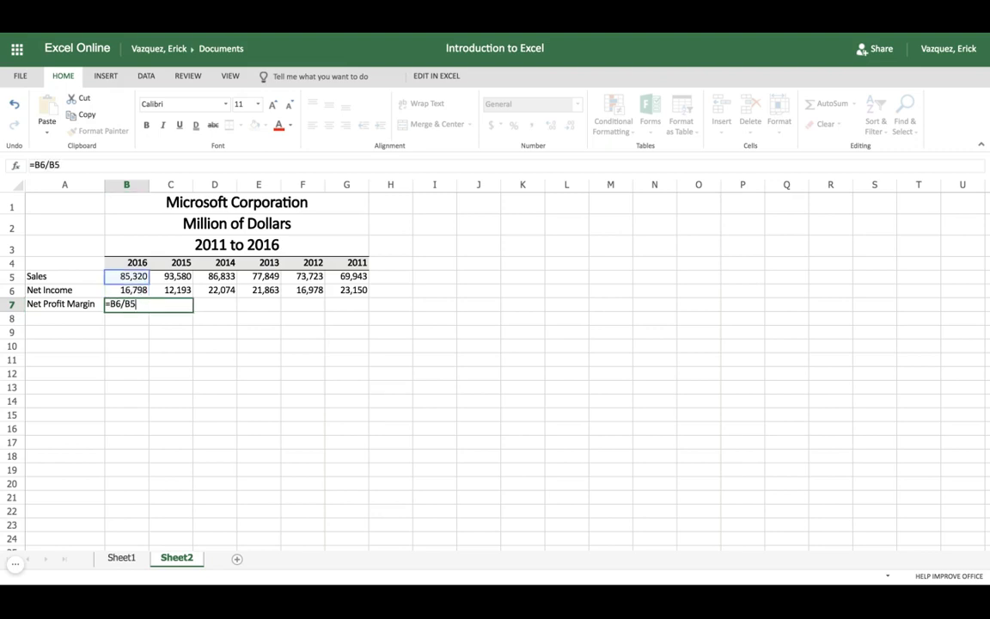
click(127, 275)
key(Tab)
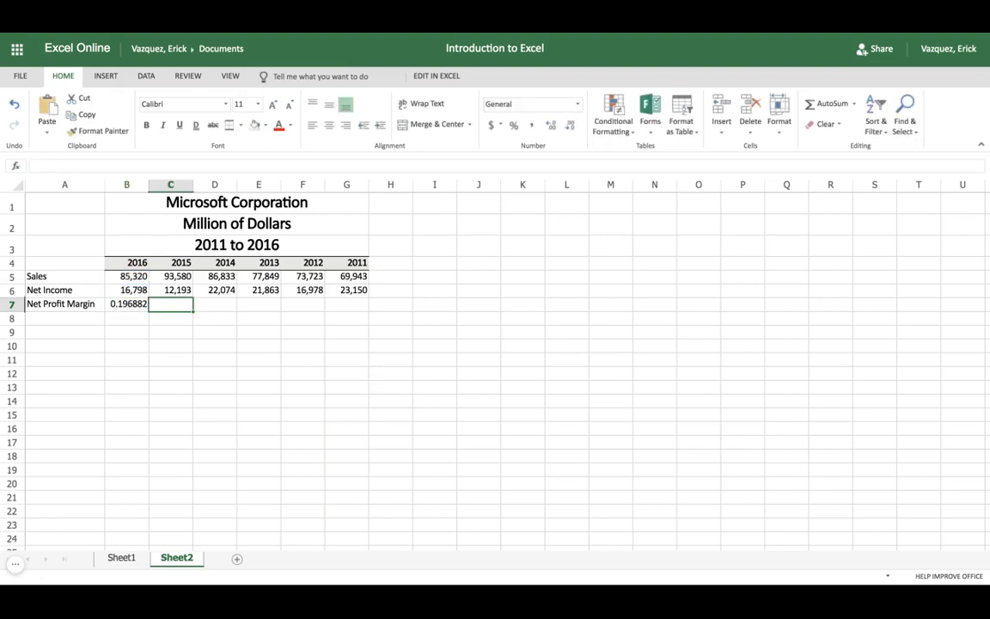
click(127, 306)
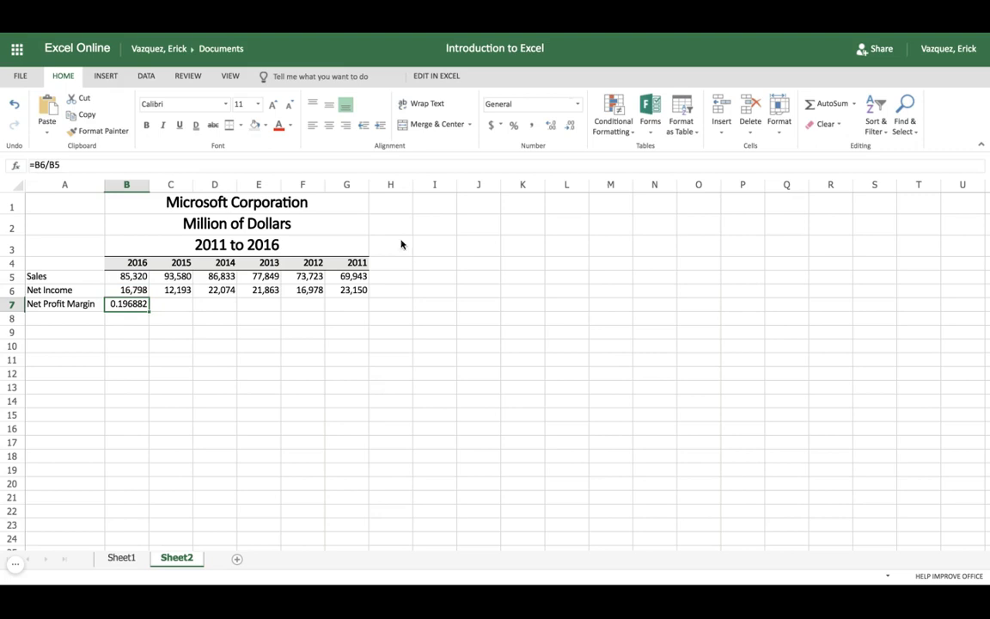
click(514, 125)
drag(150, 310, 366, 311)
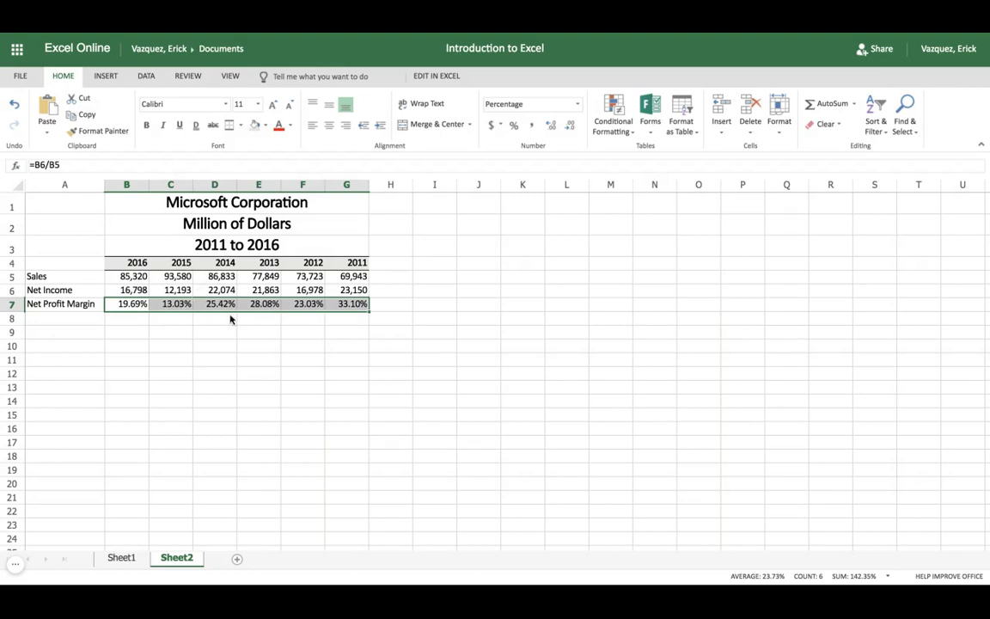
Shade cell A4 grey to match the year header, then check B7's margin formula
click(108, 332)
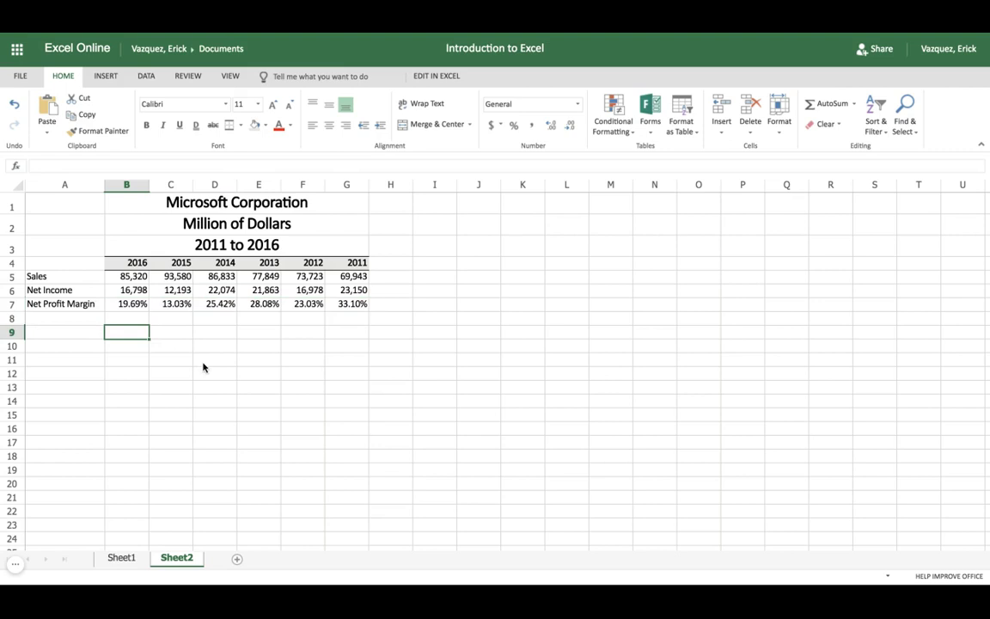
click(65, 262)
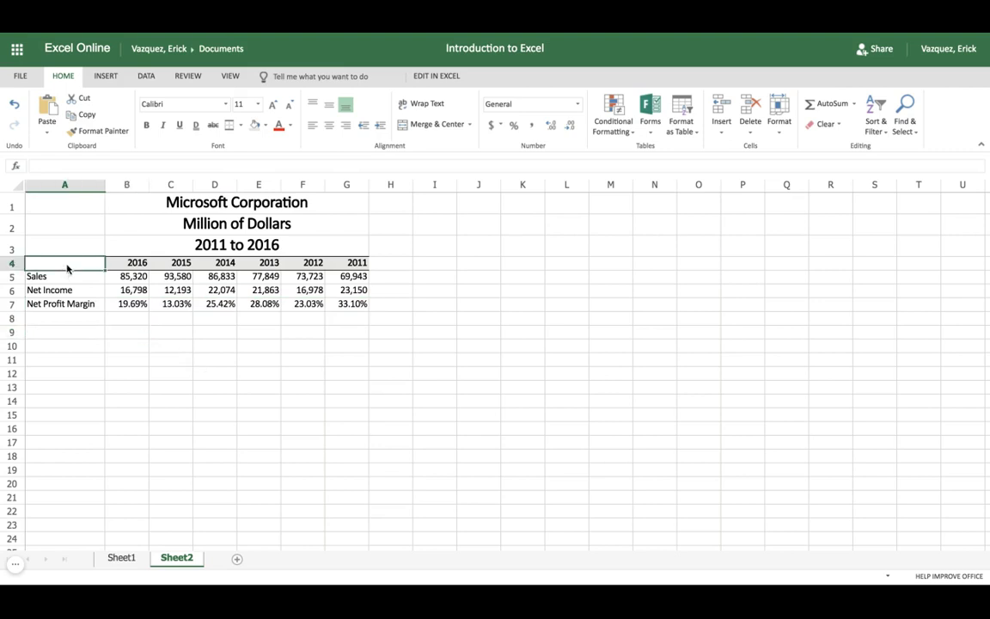
click(255, 125)
click(210, 429)
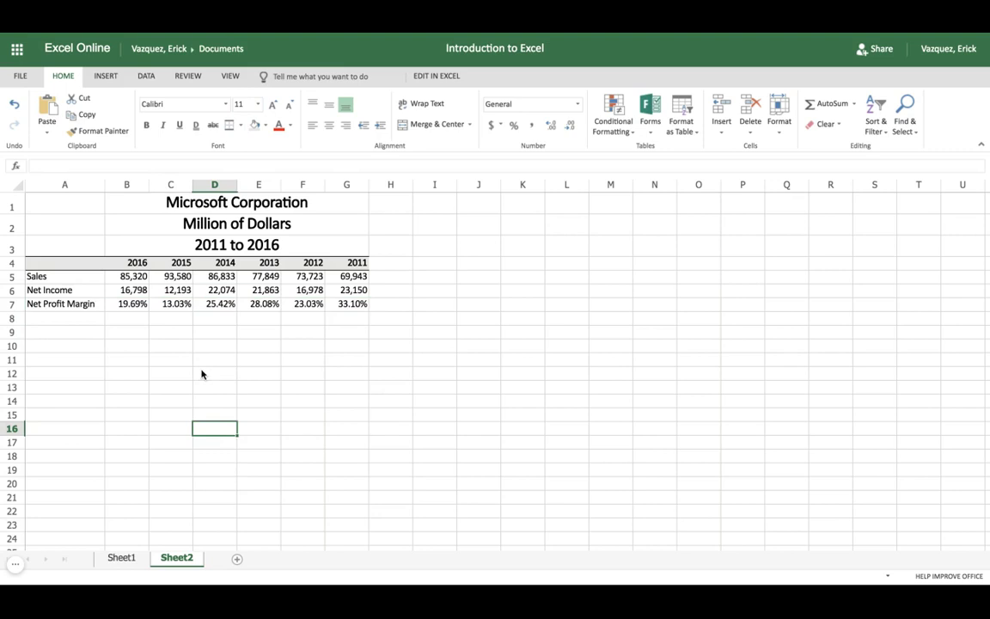
click(129, 303)
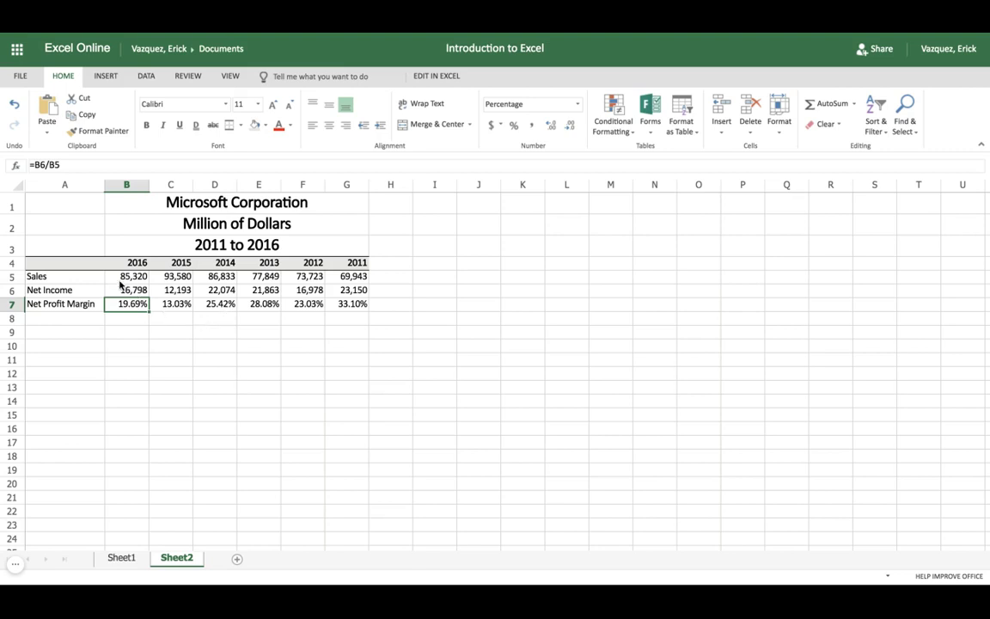
Select A4:G6, spanning the 2016–2011 year headers plus the Sales and Net Income rows
click(60, 265)
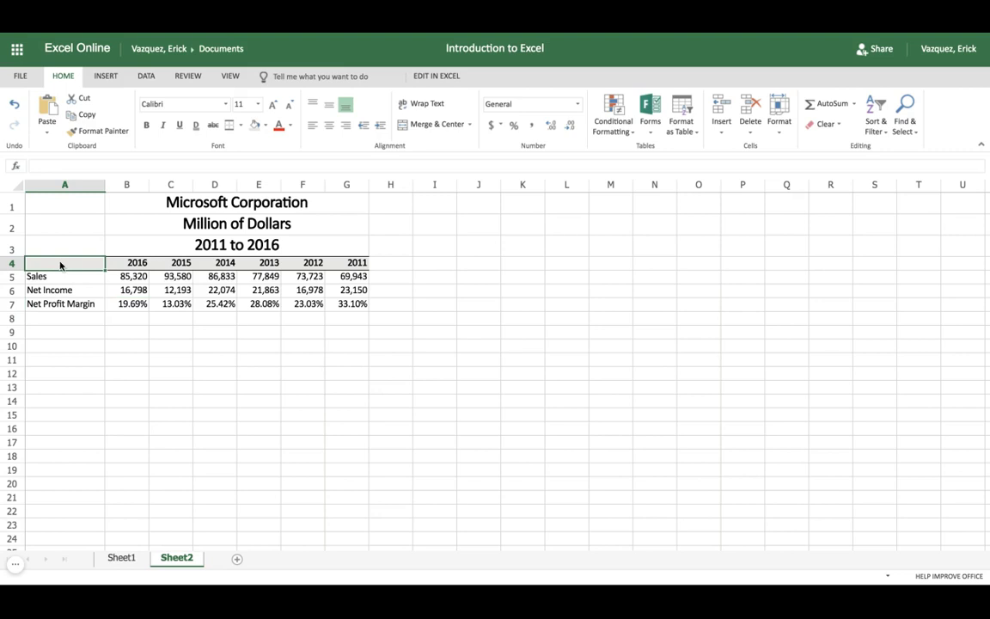
key(shift+Down)
key(shift+Right)
key(shift+Down)
key(shift+Right)
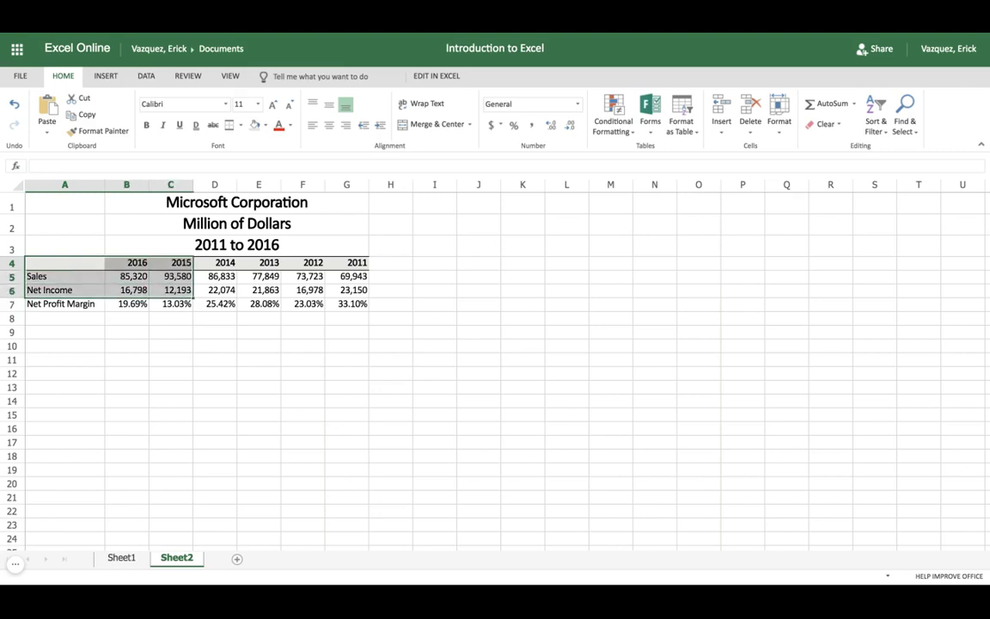
key(shift+Right)
key(shift+Right)
key(shift+Right)
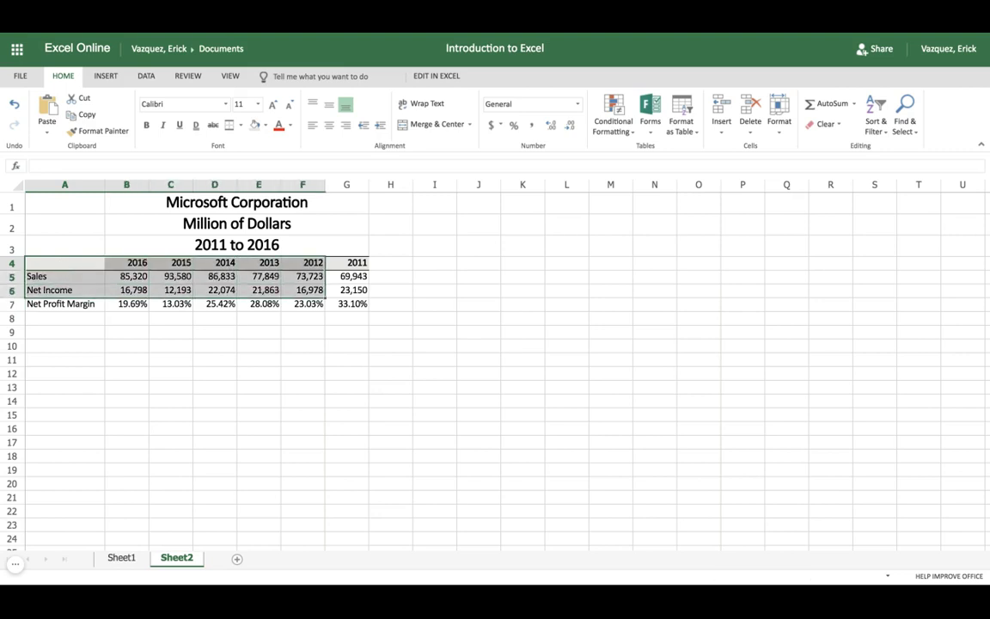
key(shift+Right)
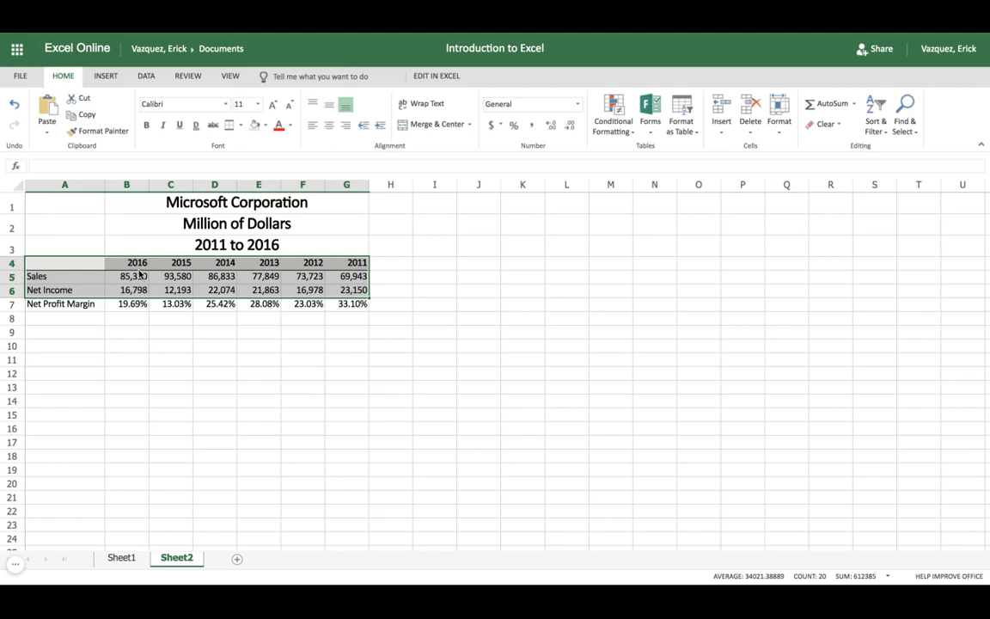
click(107, 77)
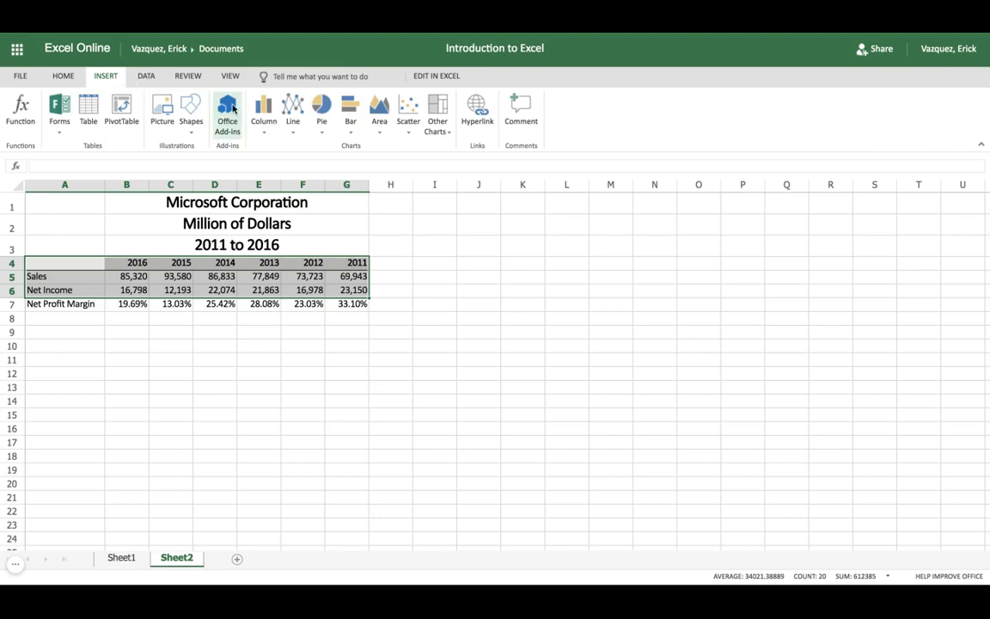
Insert a 2-D clustered column chart and switch row/column so the bars group by year
click(264, 133)
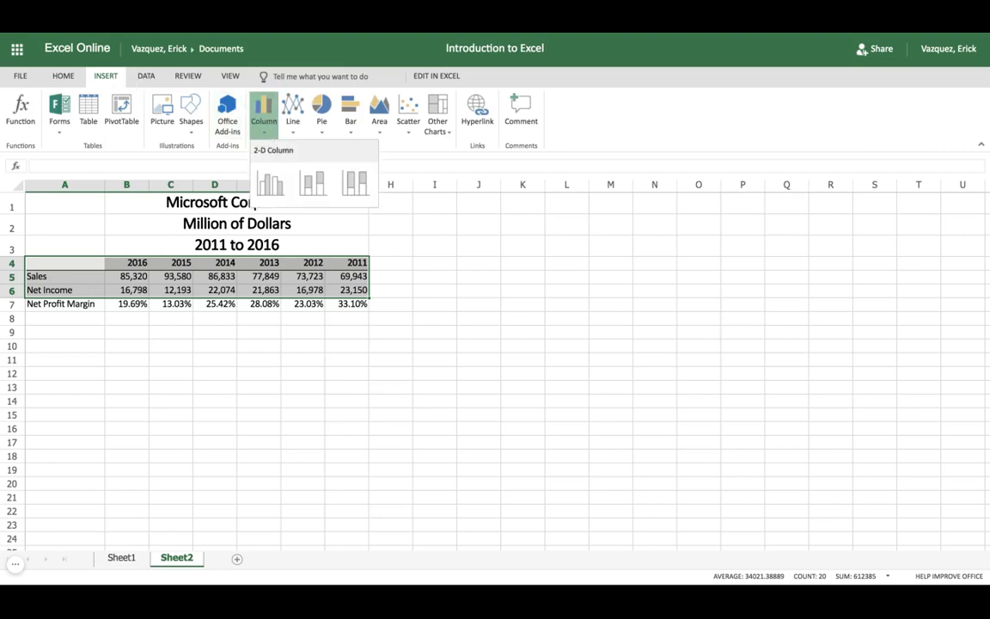
click(270, 182)
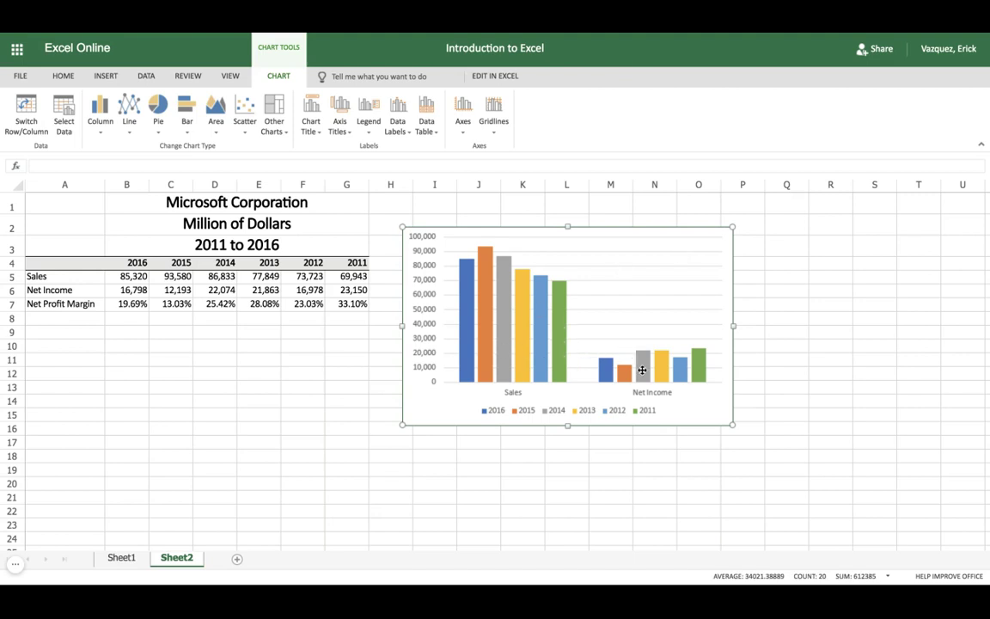
click(23, 112)
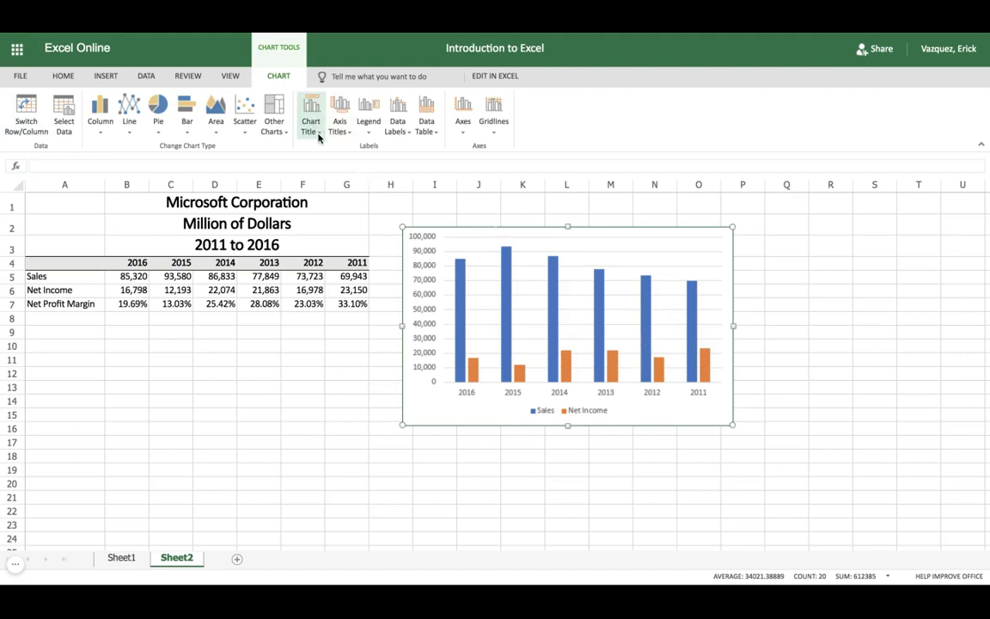
Add the chart title 'Sales vs Net Income' positioned above the chart
click(318, 136)
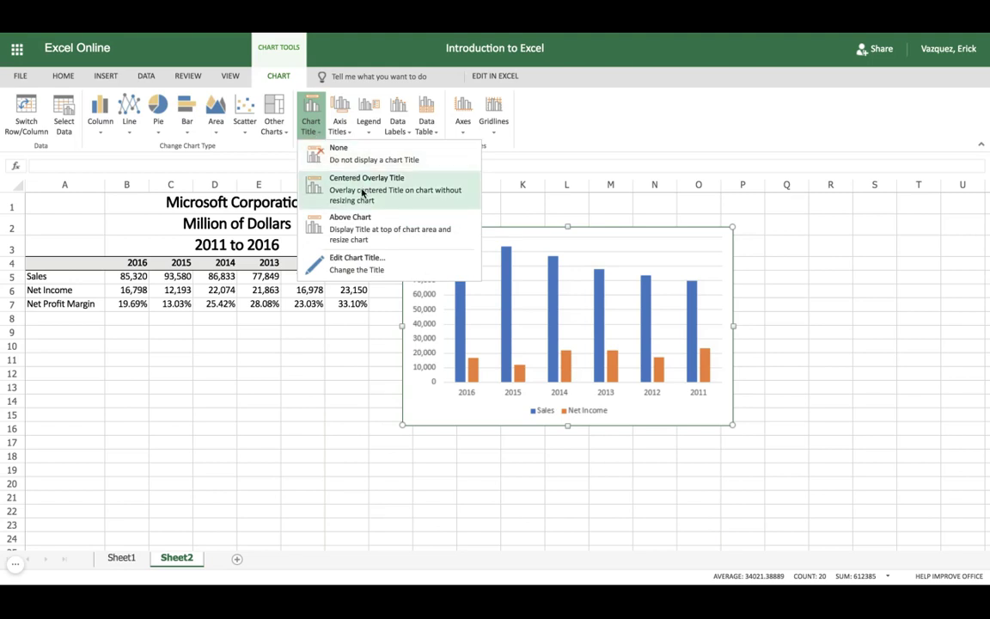
click(360, 226)
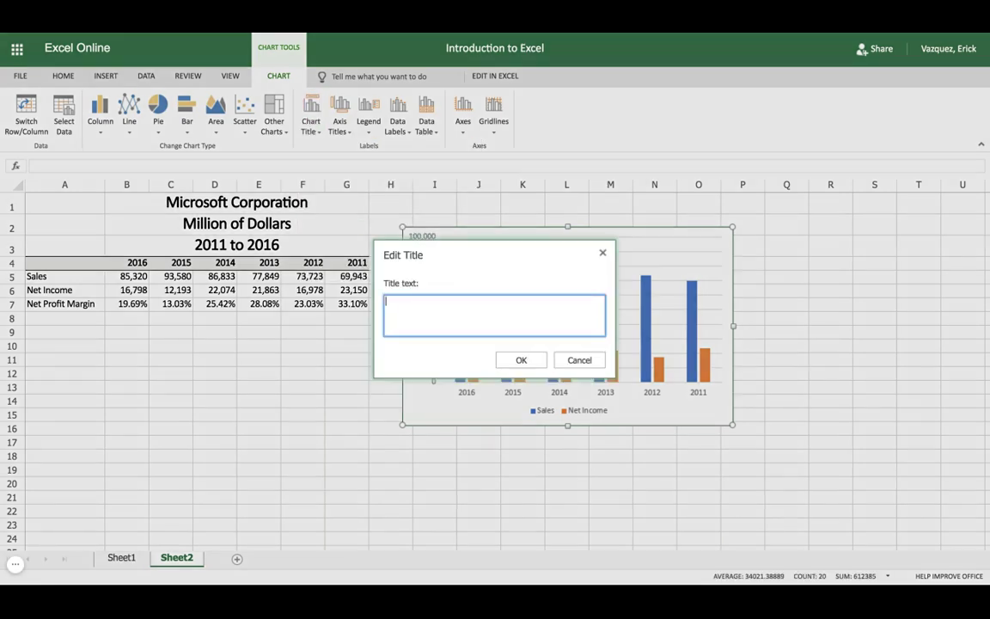
text(Sales vs Net Income)
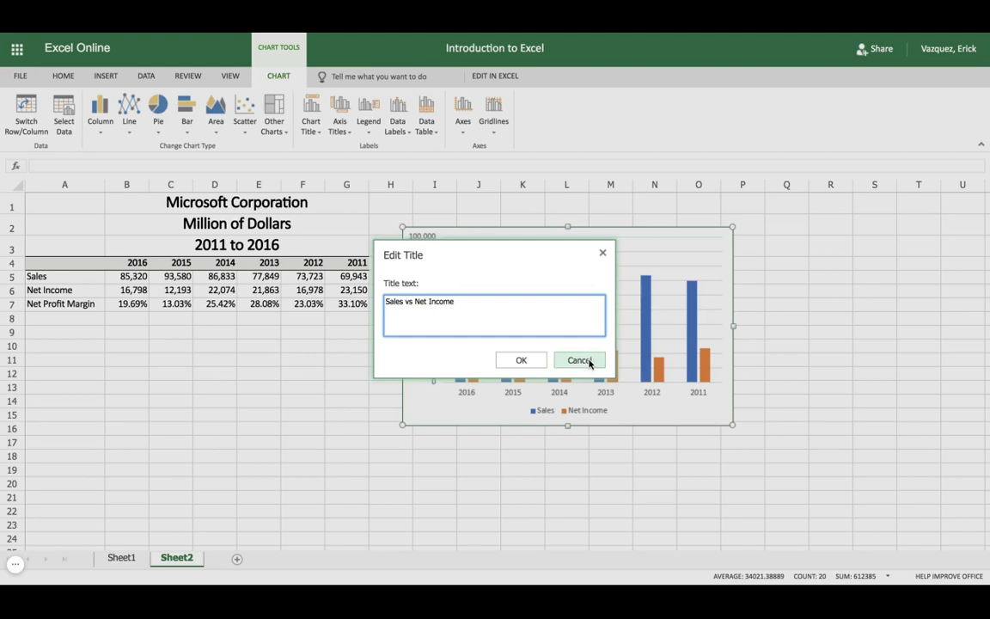
click(530, 360)
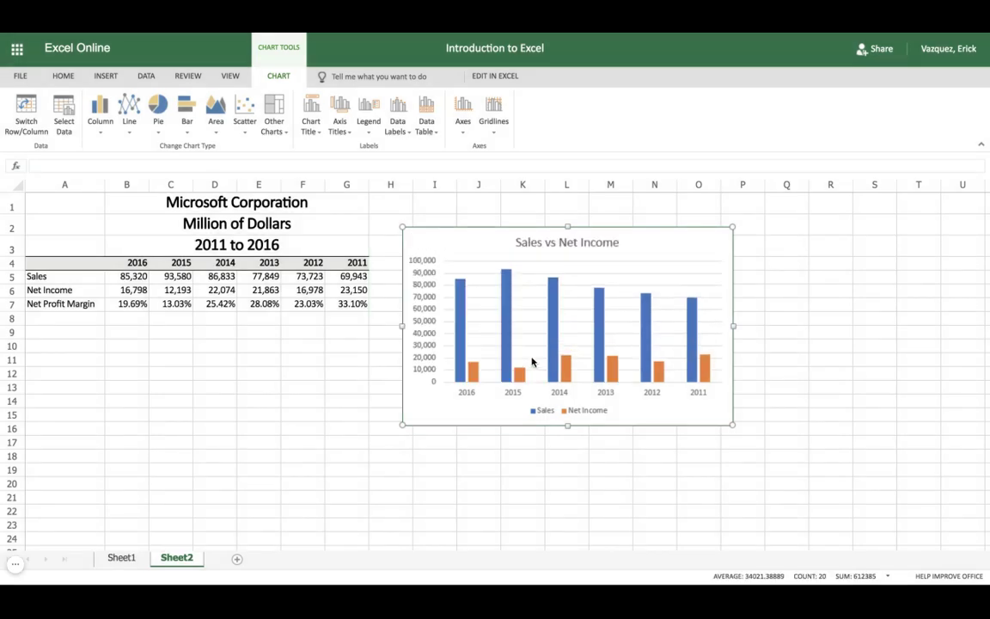